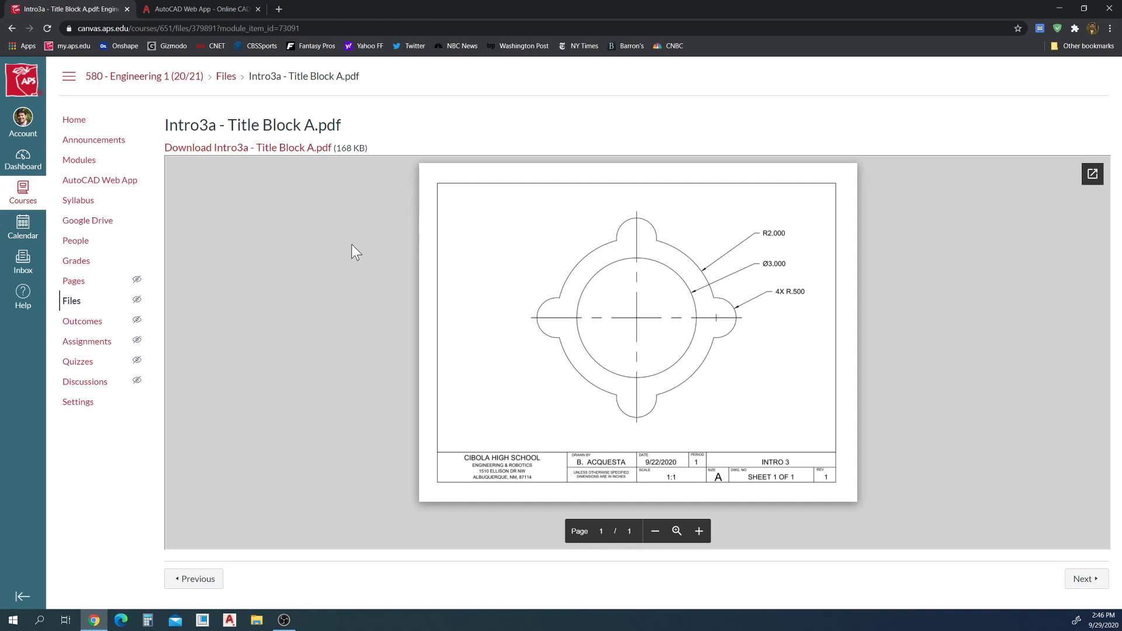
# In Intro3b.dwg, draw a circle of radius 2 centred at 0,0
pyautogui.click(1103, 620)
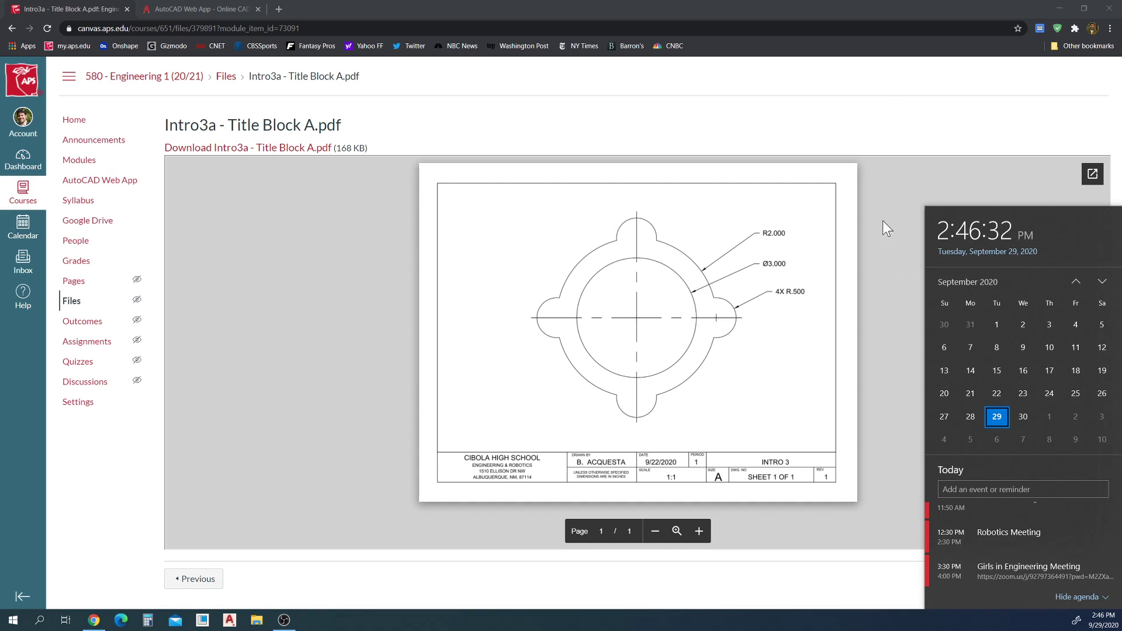
pyautogui.click(945, 143)
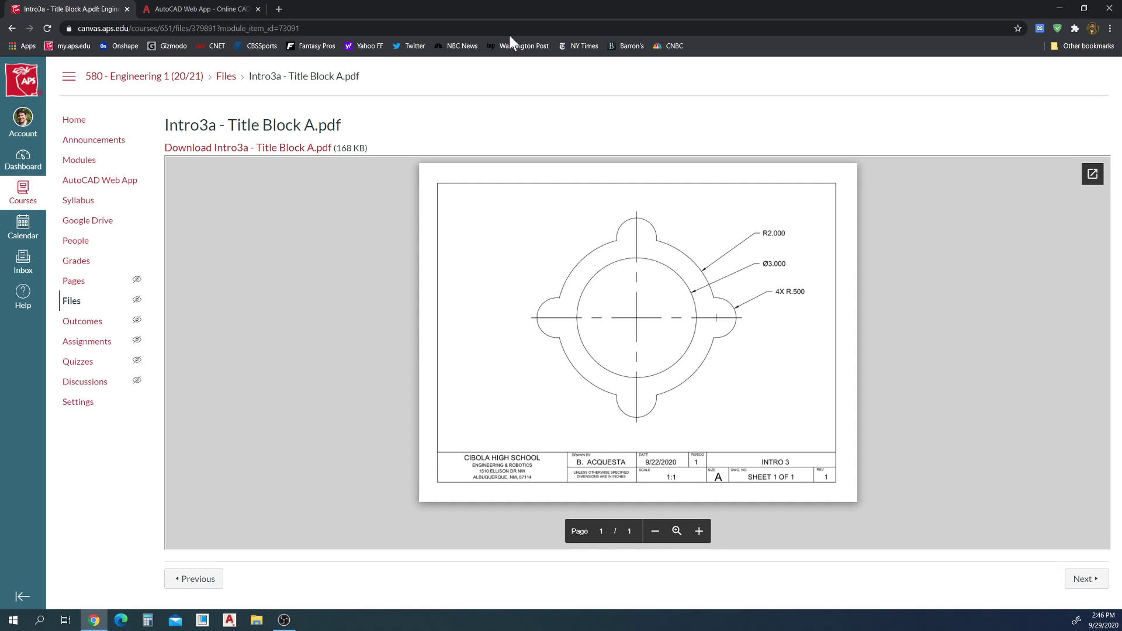
pyautogui.click(201, 7)
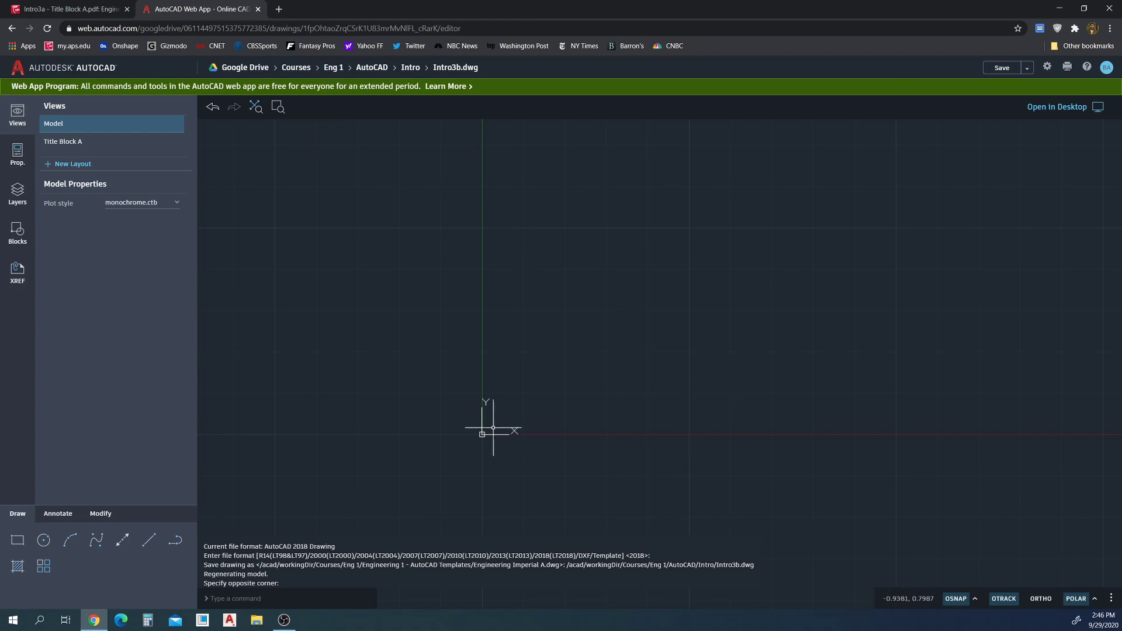
pyautogui.click(43, 540)
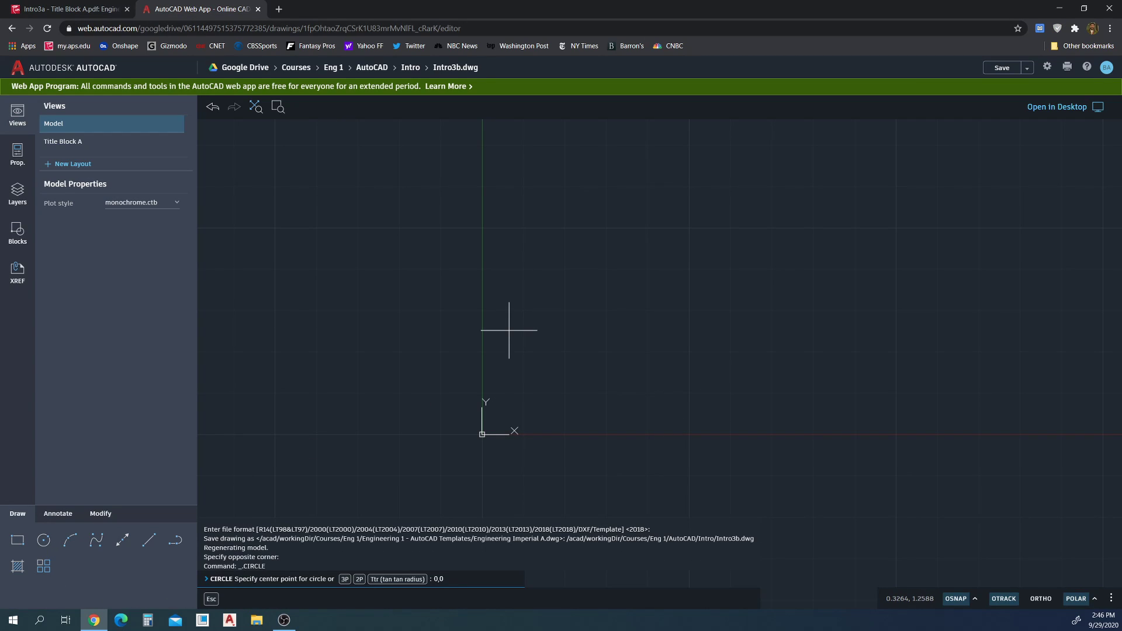
pyautogui.write('0,0')
pyautogui.press('Return')
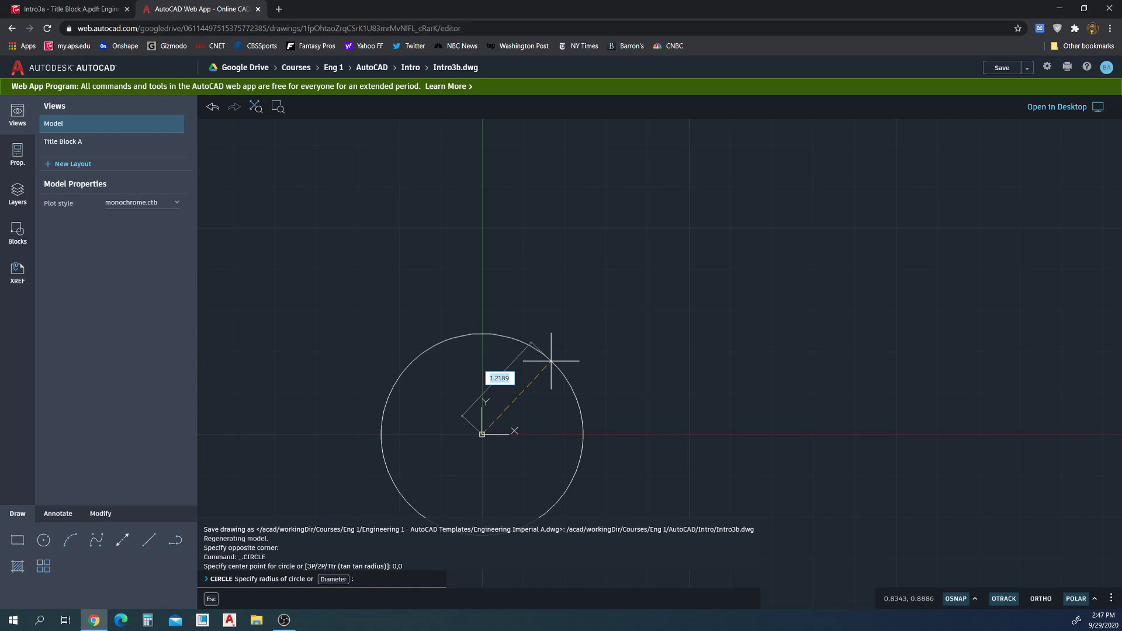
pyautogui.write('2')
pyautogui.press('Return')
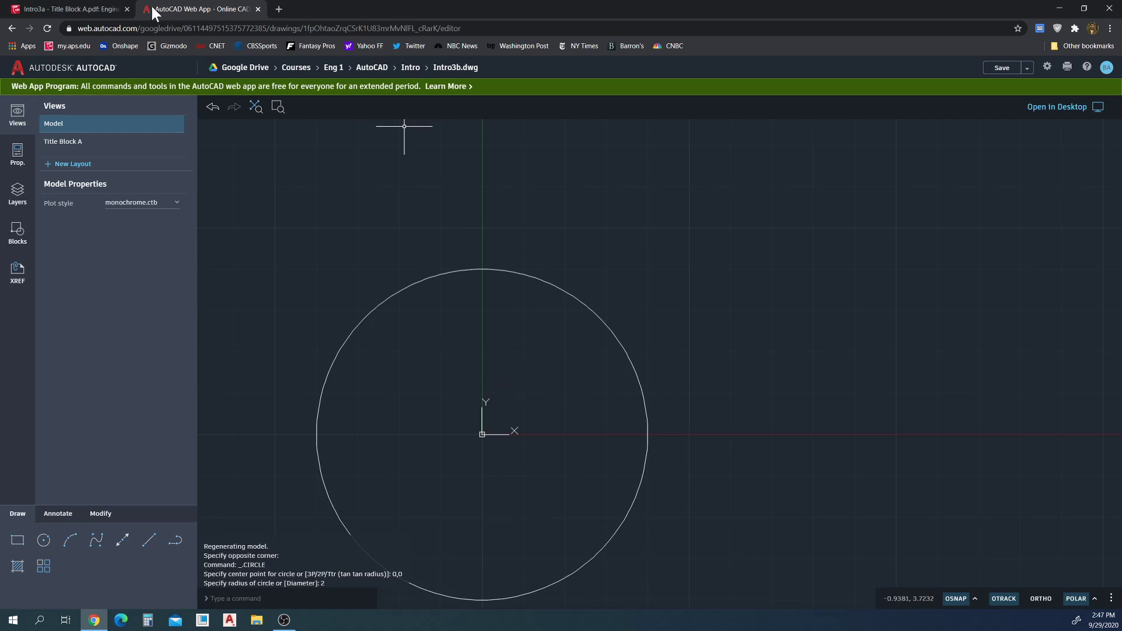
# After checking the reference PDF, draw a diameter-2 circle at the origin
pyautogui.click(106, 8)
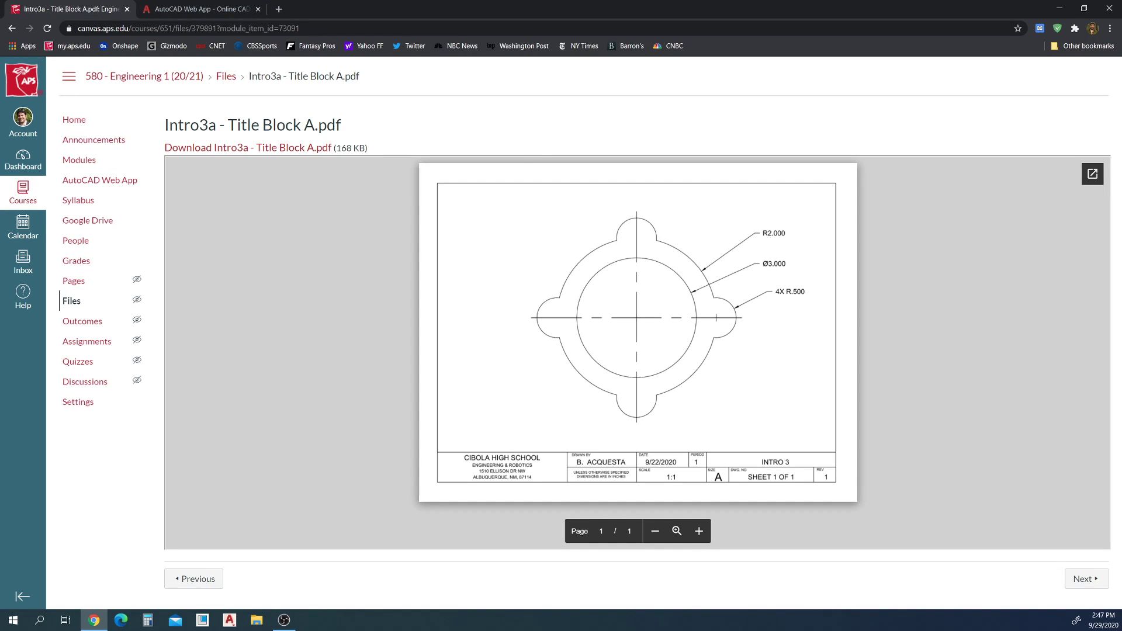
pyautogui.click(206, 10)
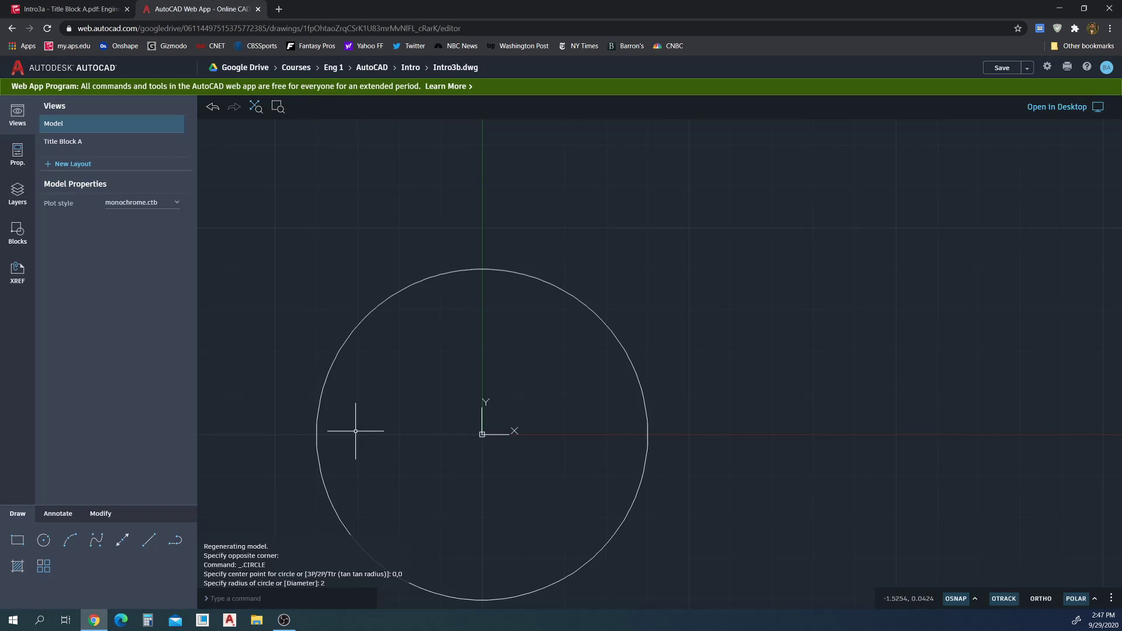
pyautogui.press('Return')
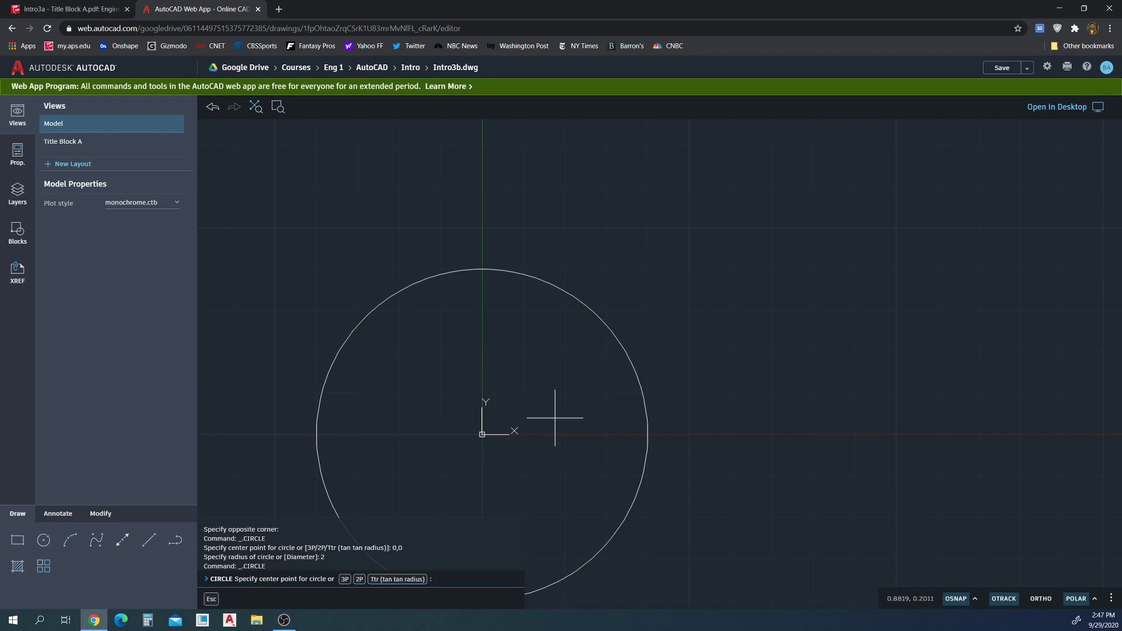
pyautogui.click(482, 433)
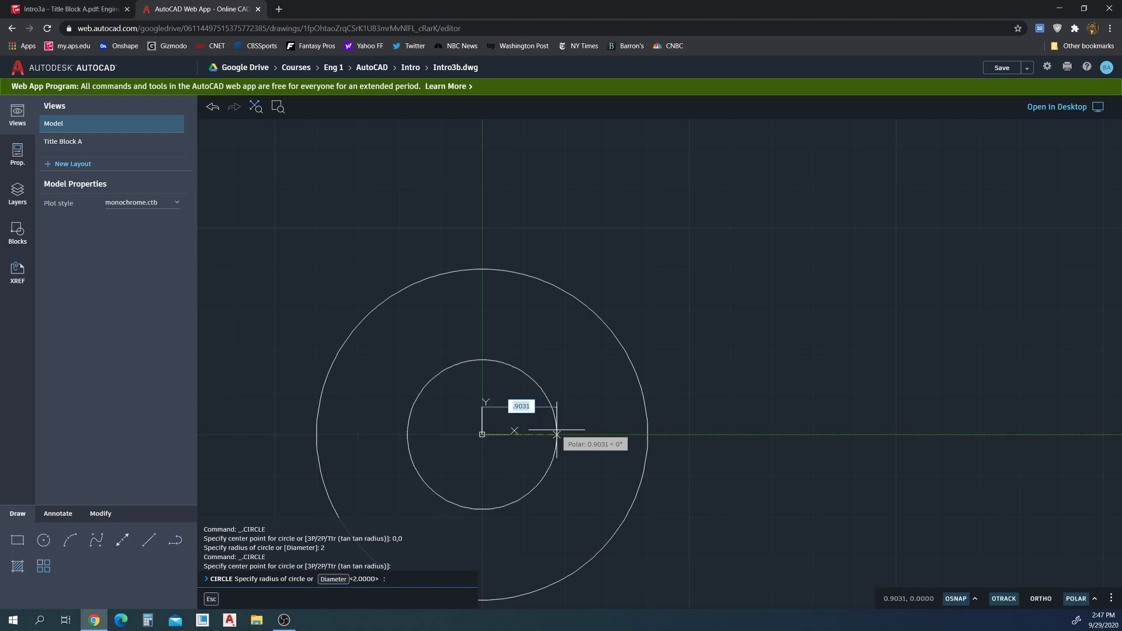
pyautogui.click(333, 579)
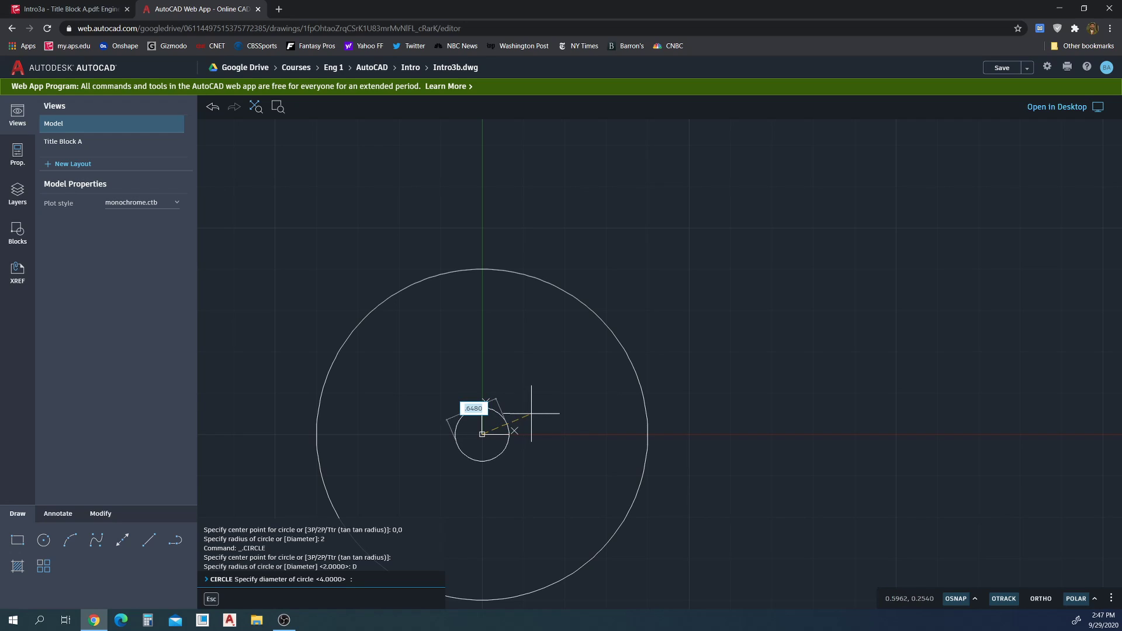
pyautogui.write('2')
pyautogui.press('Return')
# Recentre the view, compare with the reference PDF, and erase the diameter-2 circle
pyautogui.moveTo(532, 413); pyautogui.dragTo(688, 344, button='middle')
pyautogui.click(73, 5)
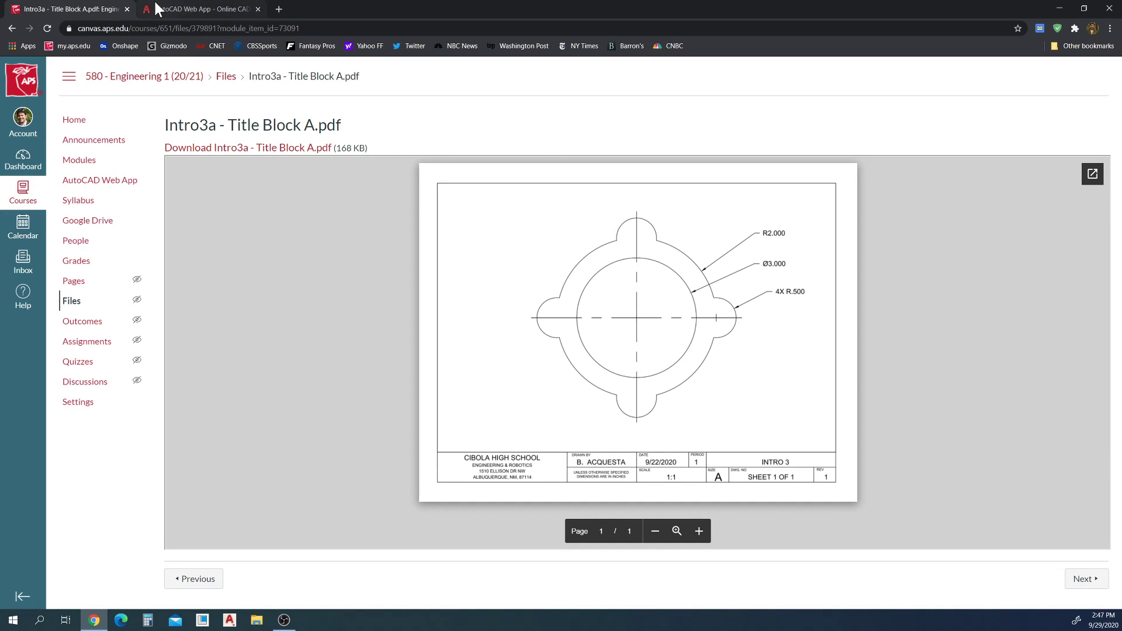
pyautogui.click(176, 8)
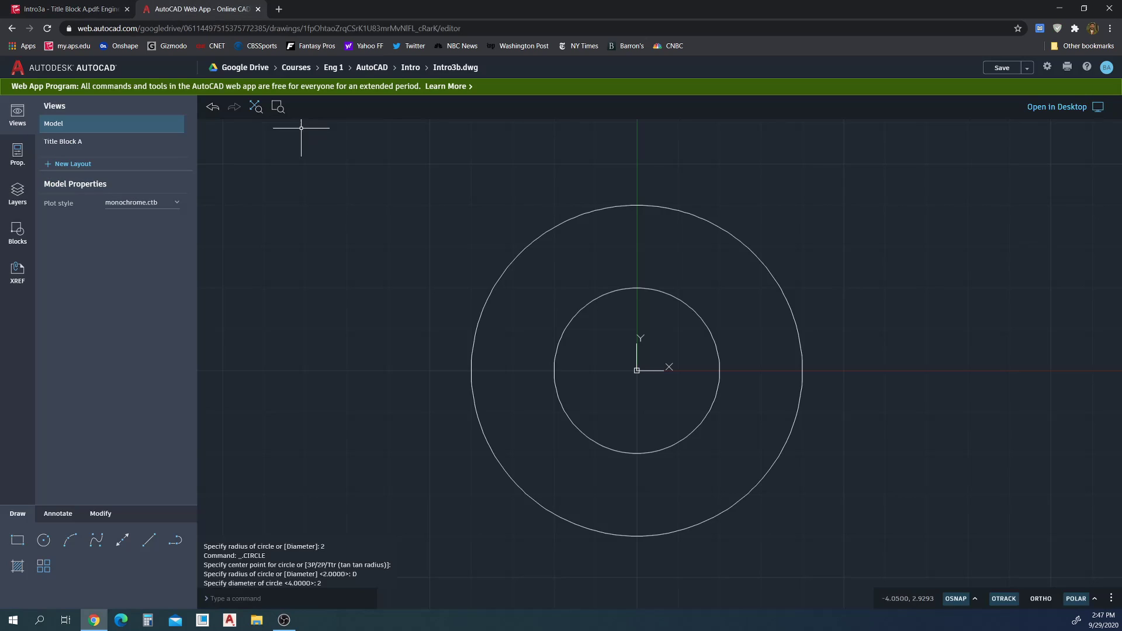
pyautogui.click(712, 331)
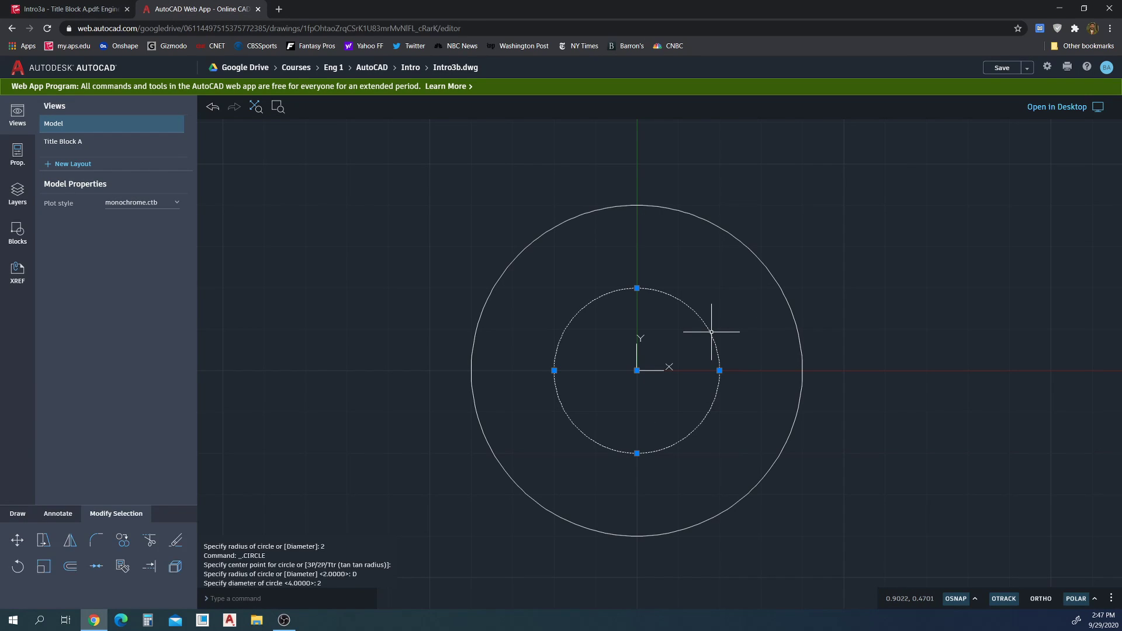
pyautogui.press('Delete')
# Draw a diameter-3 circle centred on the origin
pyautogui.click(47, 540)
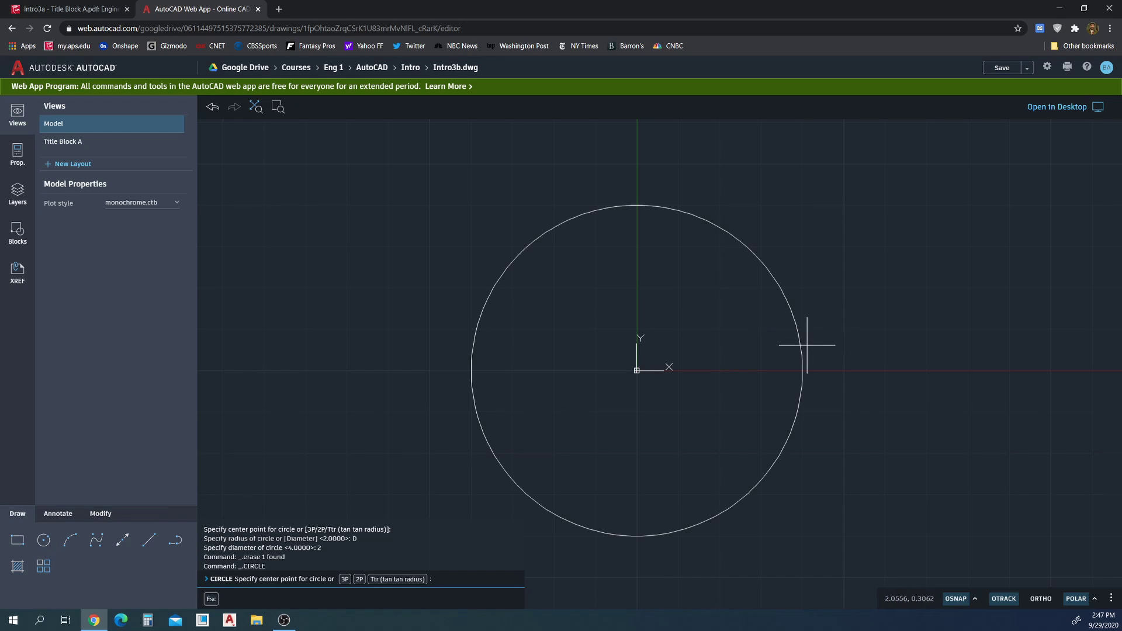
pyautogui.click(637, 370)
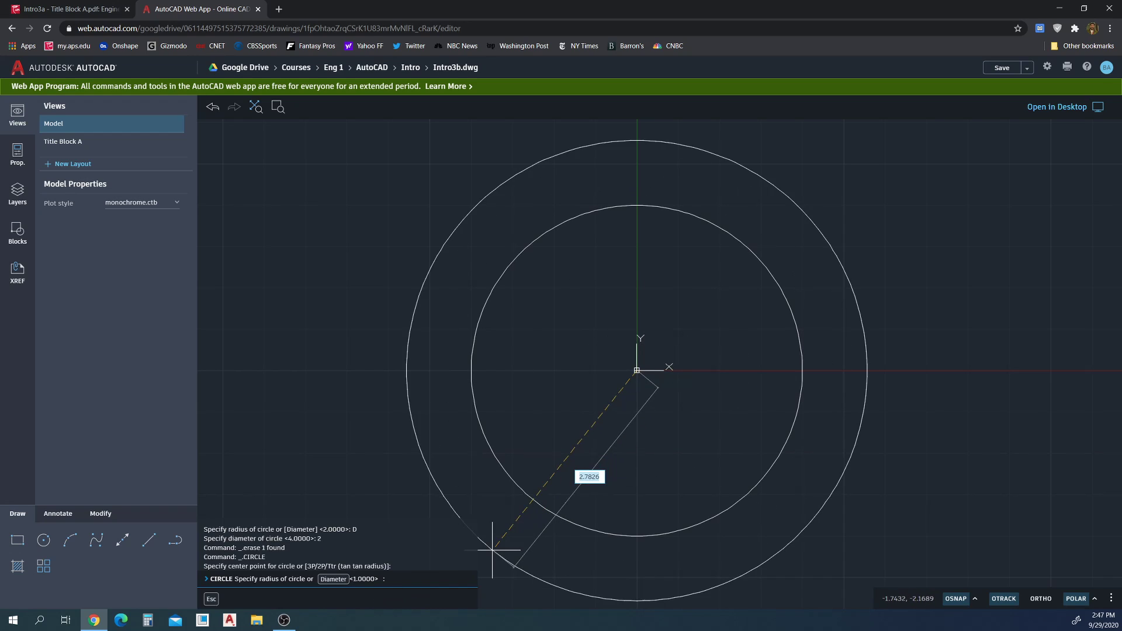
pyautogui.click(333, 579)
pyautogui.write('3')
pyautogui.press('Return')
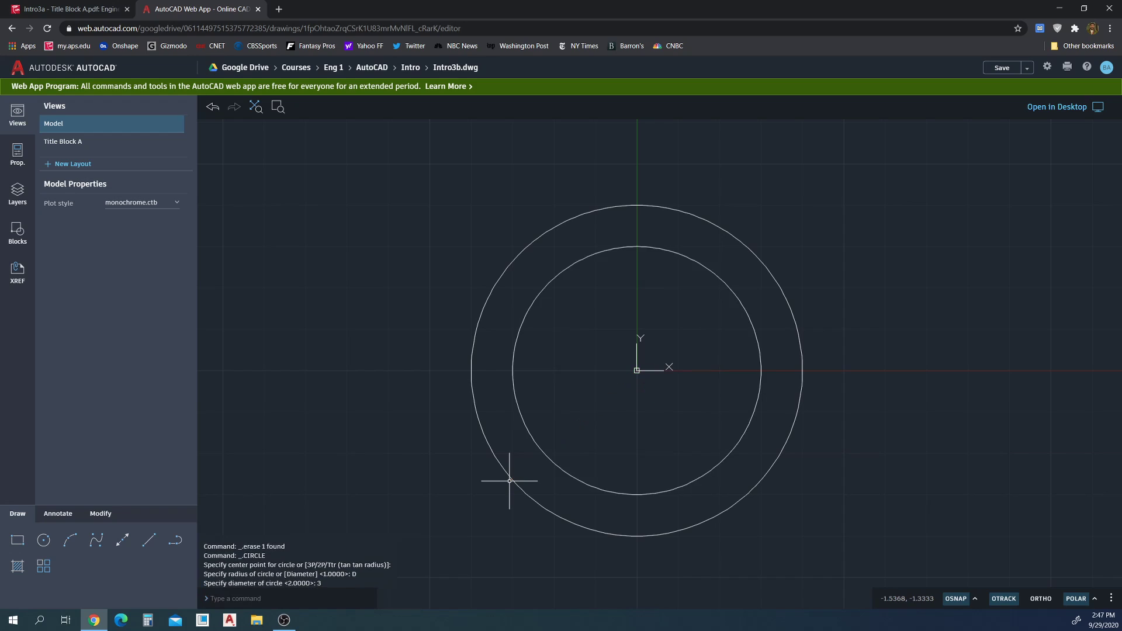
pyautogui.click(62, 9)
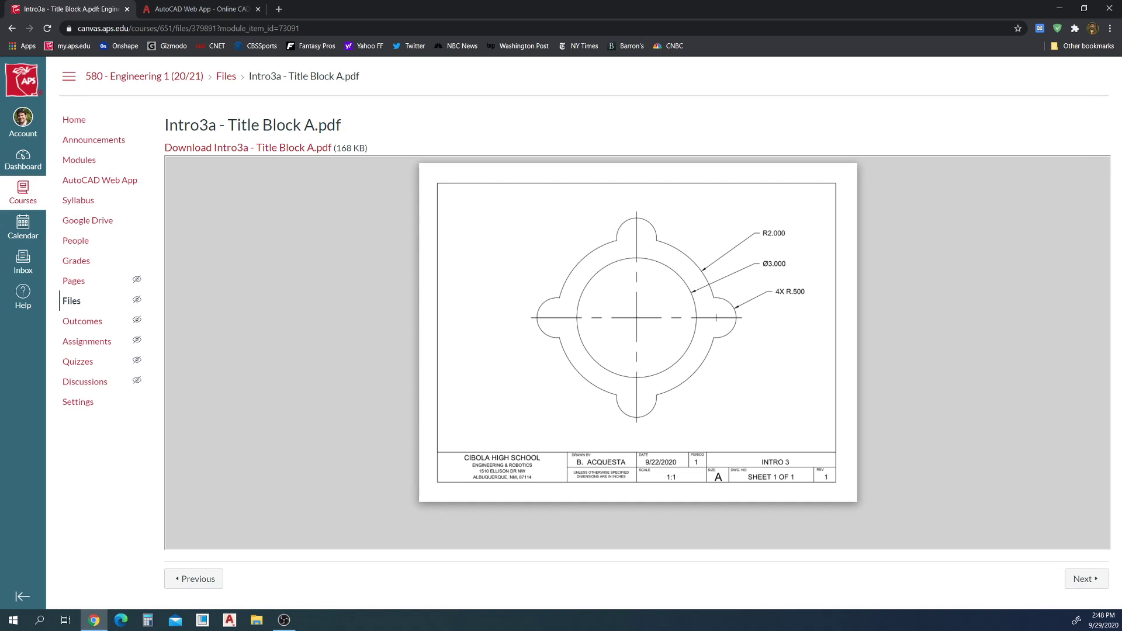
# Add radius 0.5 circles at the outer circle's right and top quadrants
pyautogui.click(189, 10)
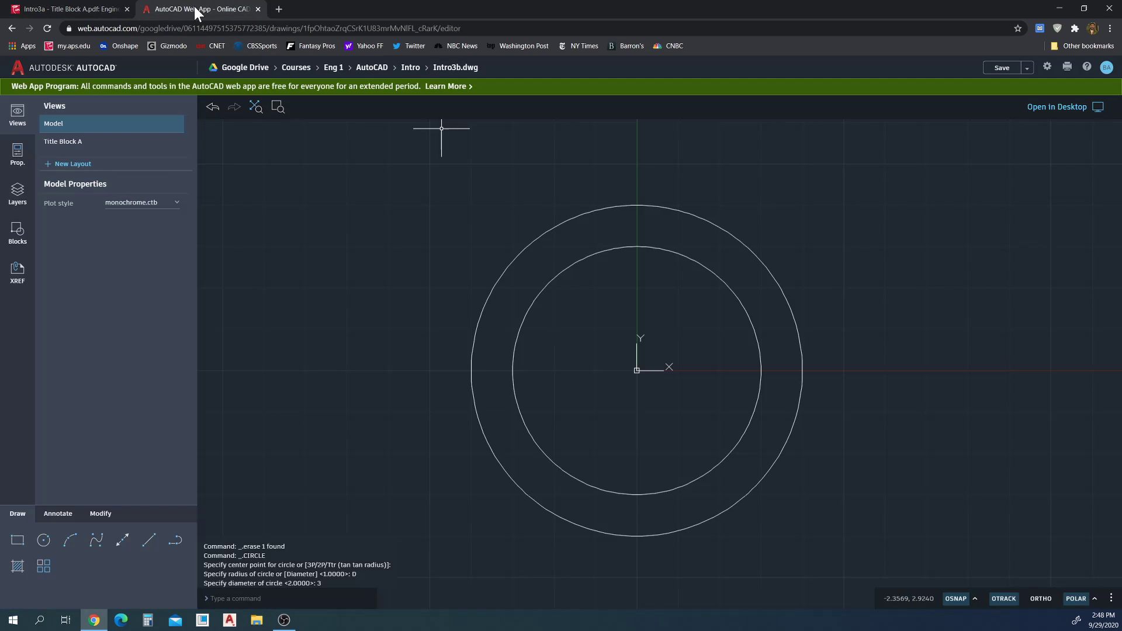
pyautogui.click(44, 540)
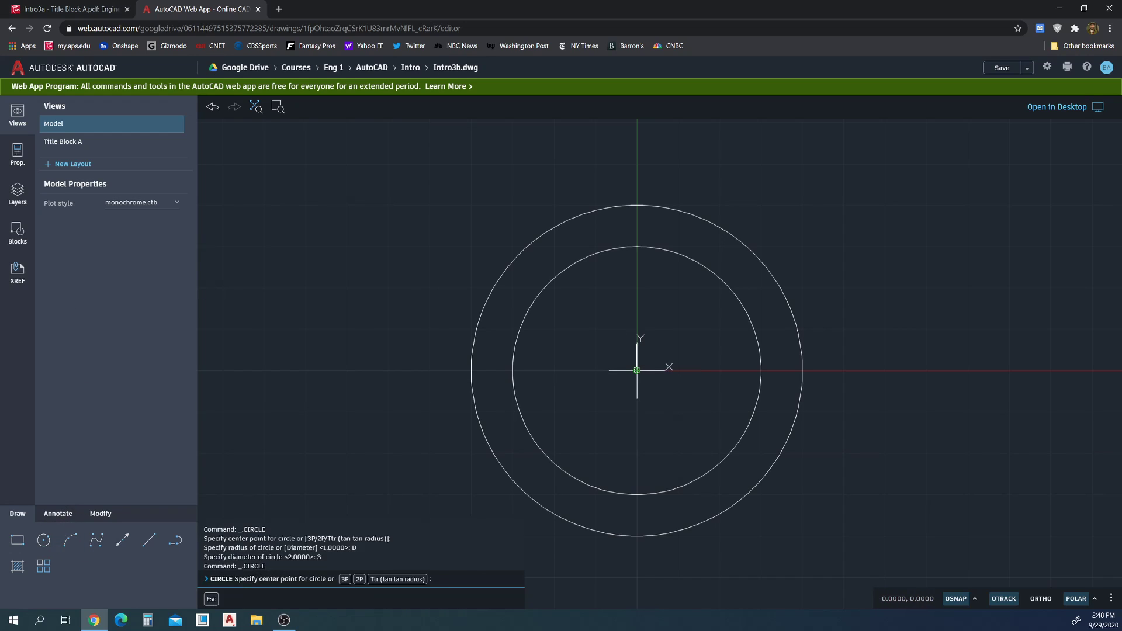
pyautogui.click(802, 370)
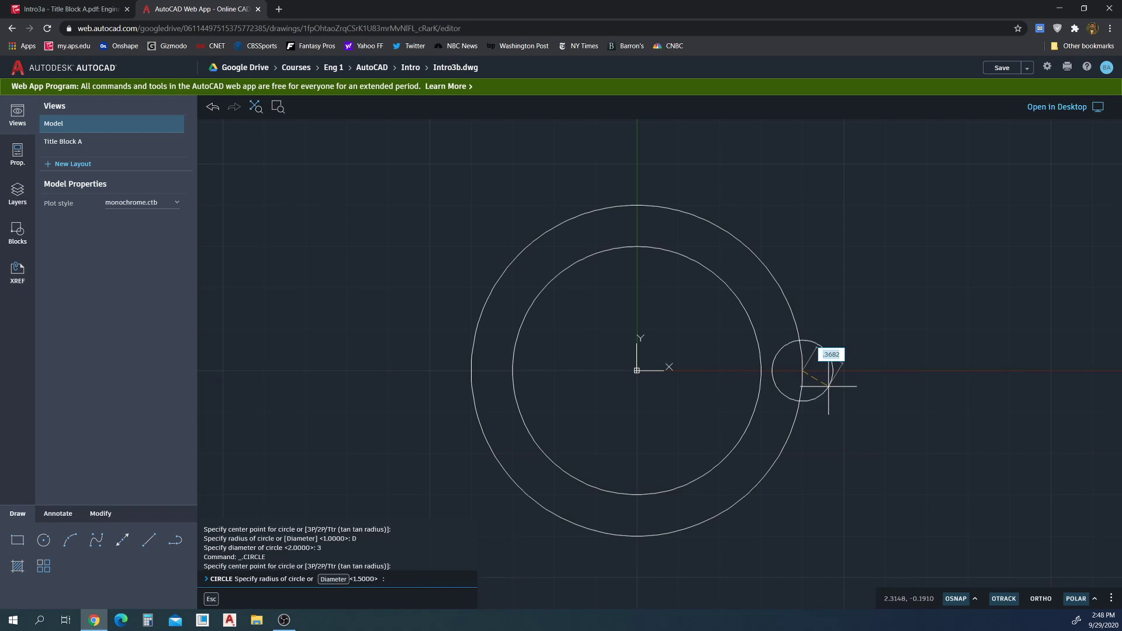
pyautogui.write('.5')
pyautogui.press('Return')
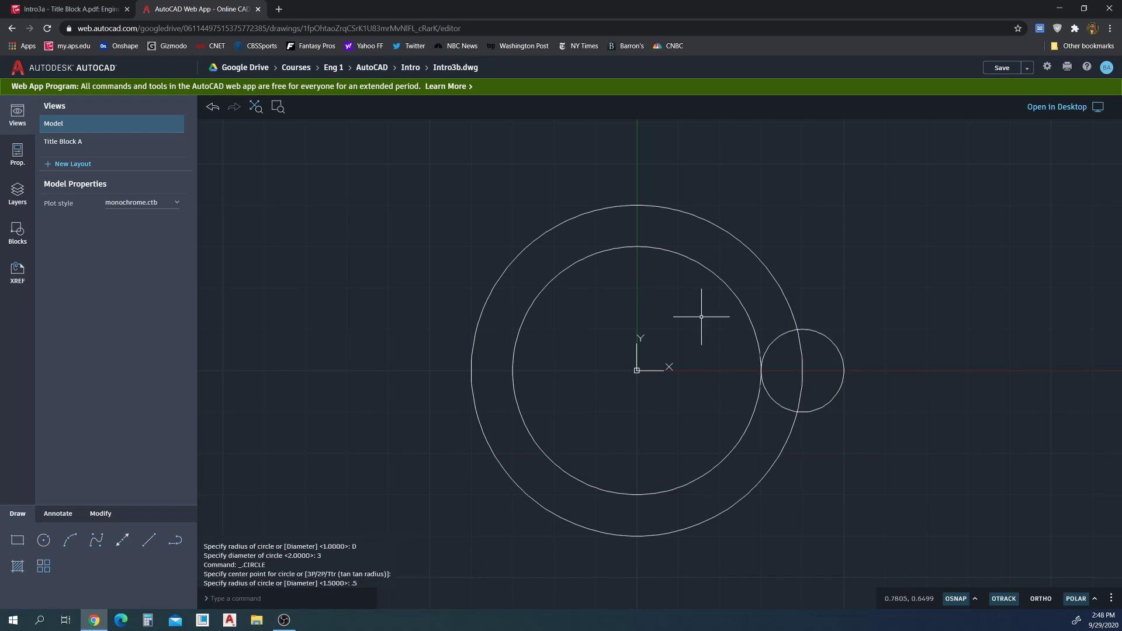
pyautogui.press('Return')
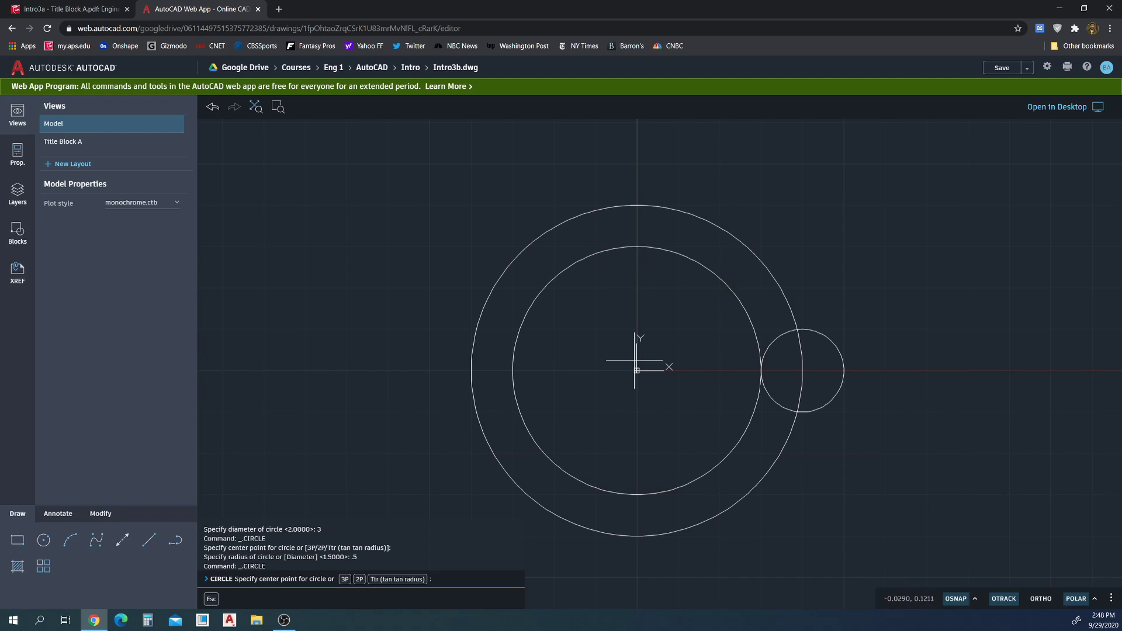
pyautogui.click(636, 205)
pyautogui.write('.5')
pyautogui.press('Return')
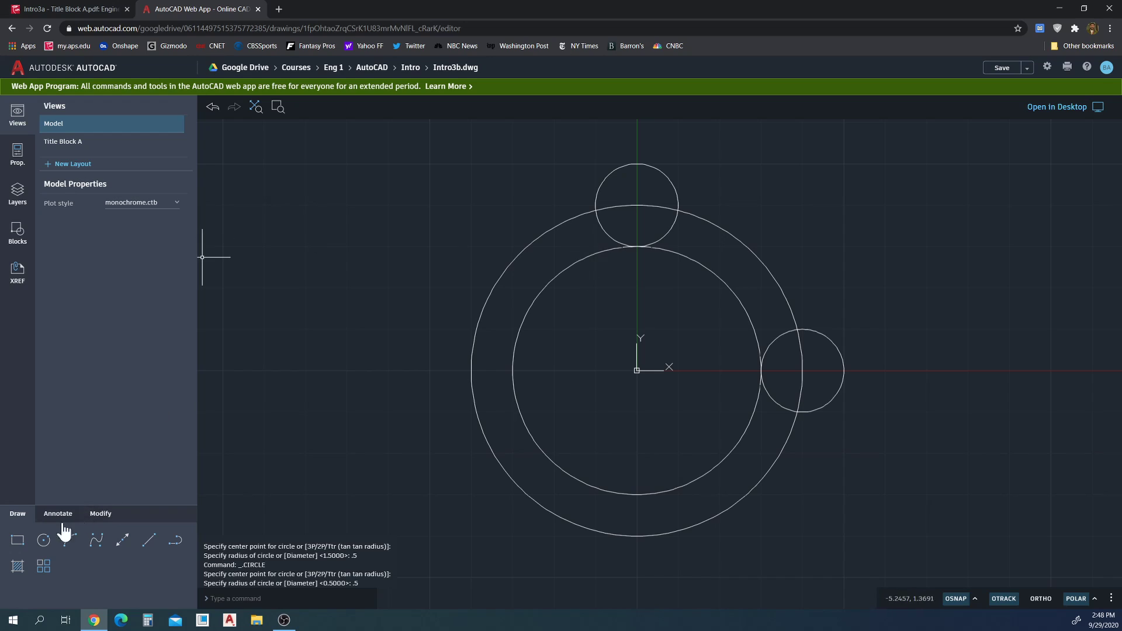
# Add radius 0.5 circles at the outer circle's left and bottom quadrants
pyautogui.click(44, 539)
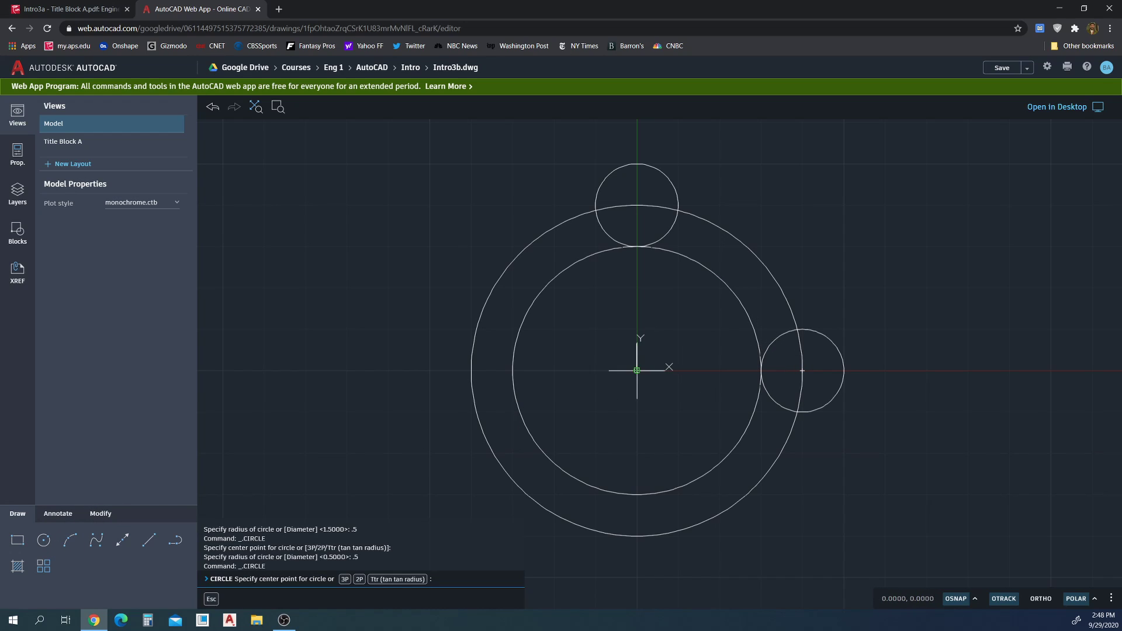
pyautogui.click(471, 370)
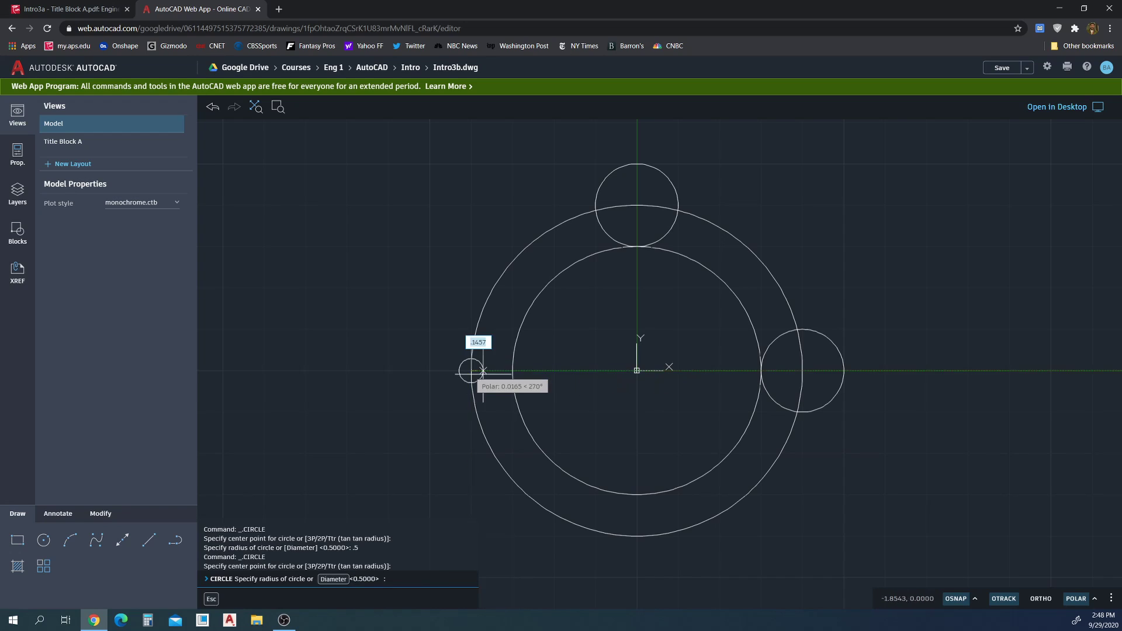
pyautogui.write('.5')
pyautogui.press('Return')
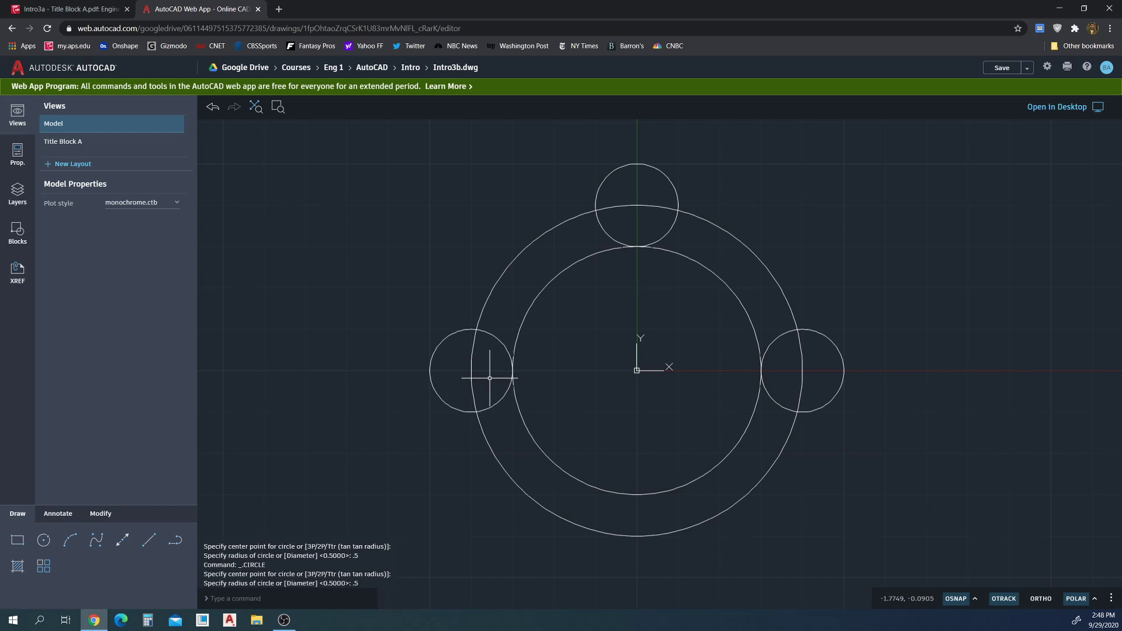
pyautogui.click(42, 541)
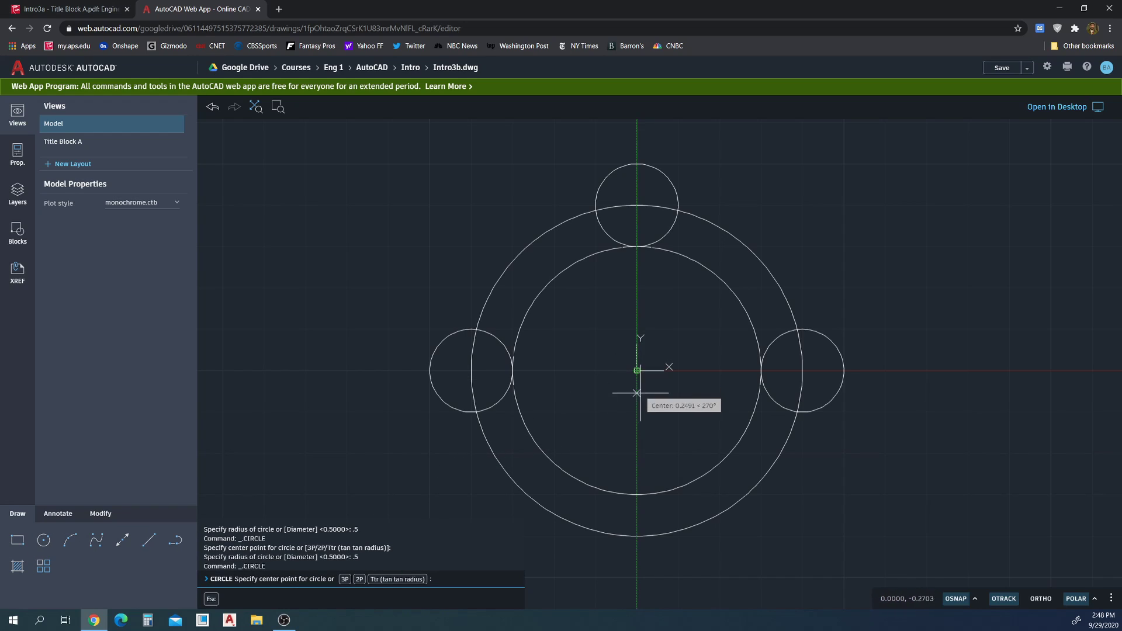
pyautogui.click(636, 535)
pyautogui.write('.5')
pyautogui.press('Return')
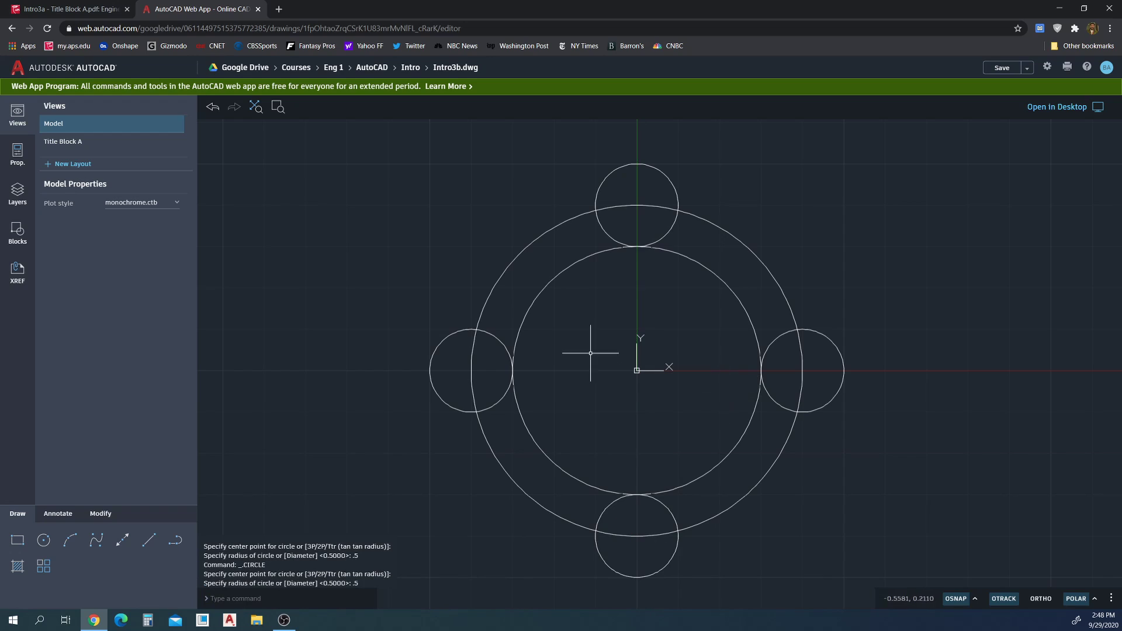
pyautogui.write('trim')
pyautogui.press('Return')
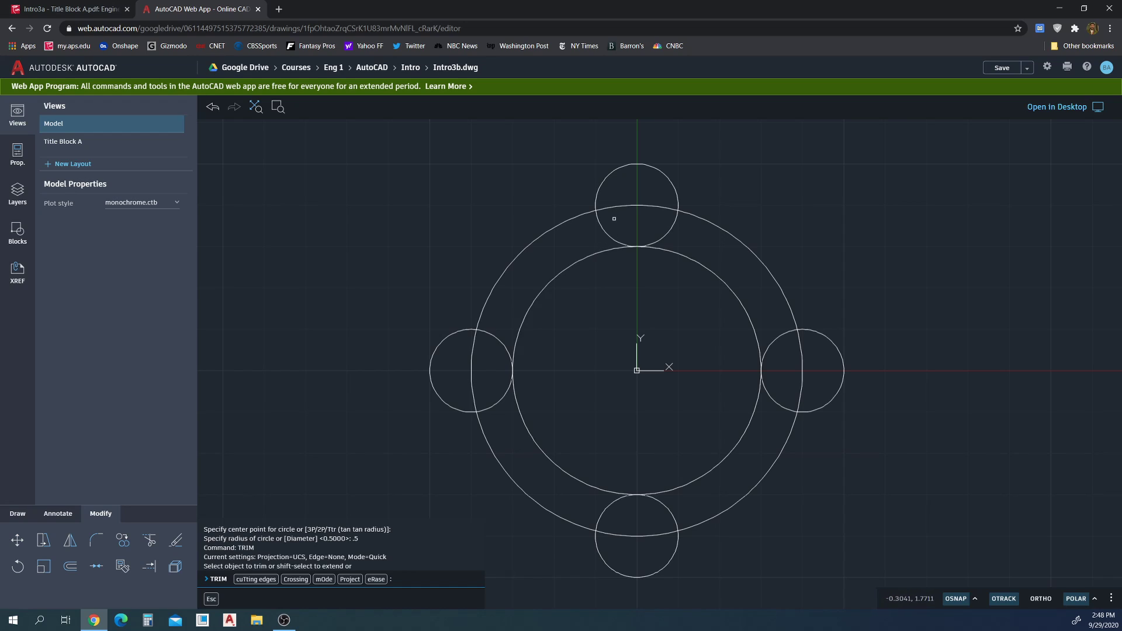
# Trim the overlapping arcs where the top and right lobes meet the ring
pyautogui.click(603, 234)
pyautogui.click(619, 223)
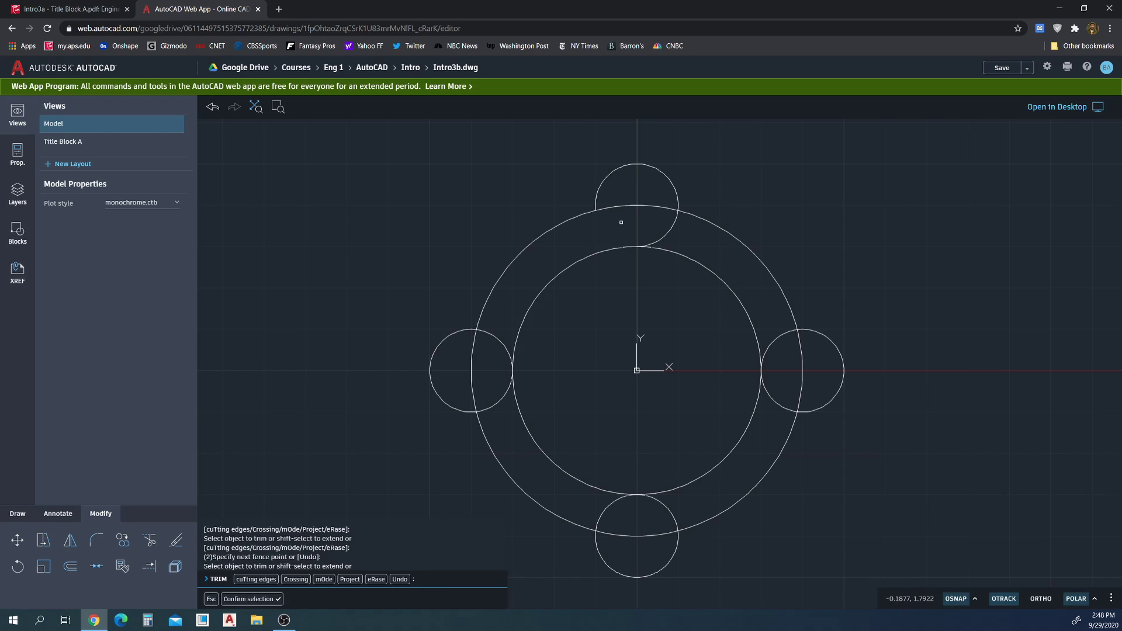
pyautogui.click(630, 195)
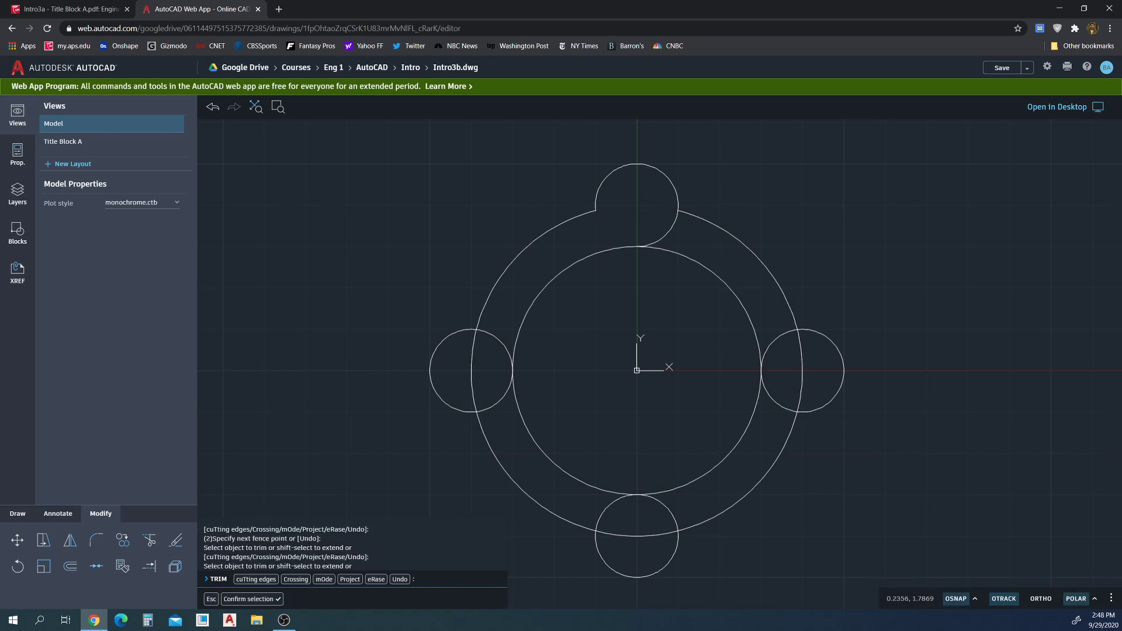
pyautogui.click(717, 266)
pyautogui.moveTo(771, 328); pyautogui.dragTo(788, 370)
pyautogui.moveTo(790, 384); pyautogui.dragTo(775, 411)
# Trim the overlapping arcs at the bottom and left lobes, then end TRIM
pyautogui.moveTo(696, 508)
pyautogui.mouseDown()
pyautogui.moveTo(609, 511)
pyautogui.moveTo(634, 544)
pyautogui.mouseUp()
pyautogui.click(495, 402)
pyautogui.click(492, 335)
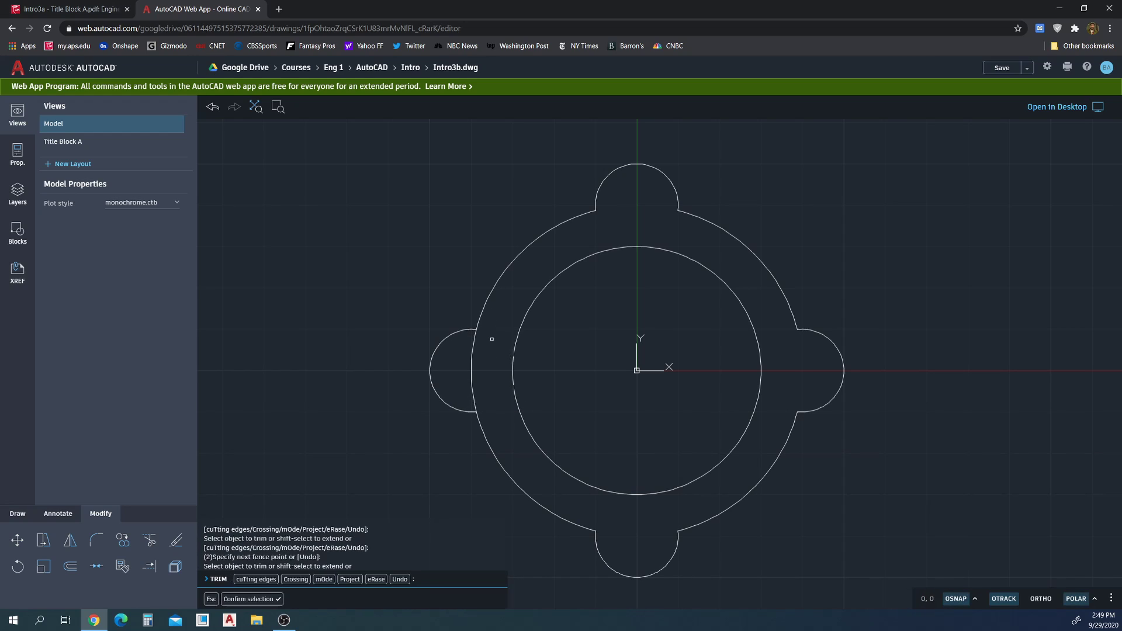
pyautogui.moveTo(486, 360); pyautogui.dragTo(465, 368)
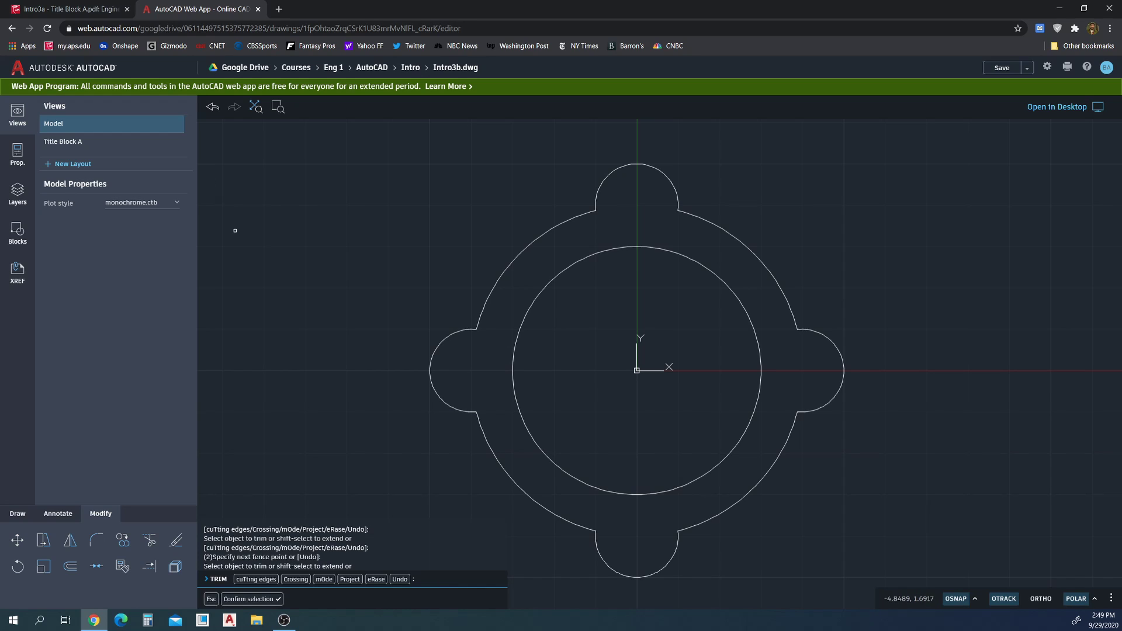
pyautogui.press('Escape')
pyautogui.press('Escape')
pyautogui.scroll(-5, 536, 345)
pyautogui.scroll(-5, 538, 344)
pyautogui.scroll(8, 557, 343)
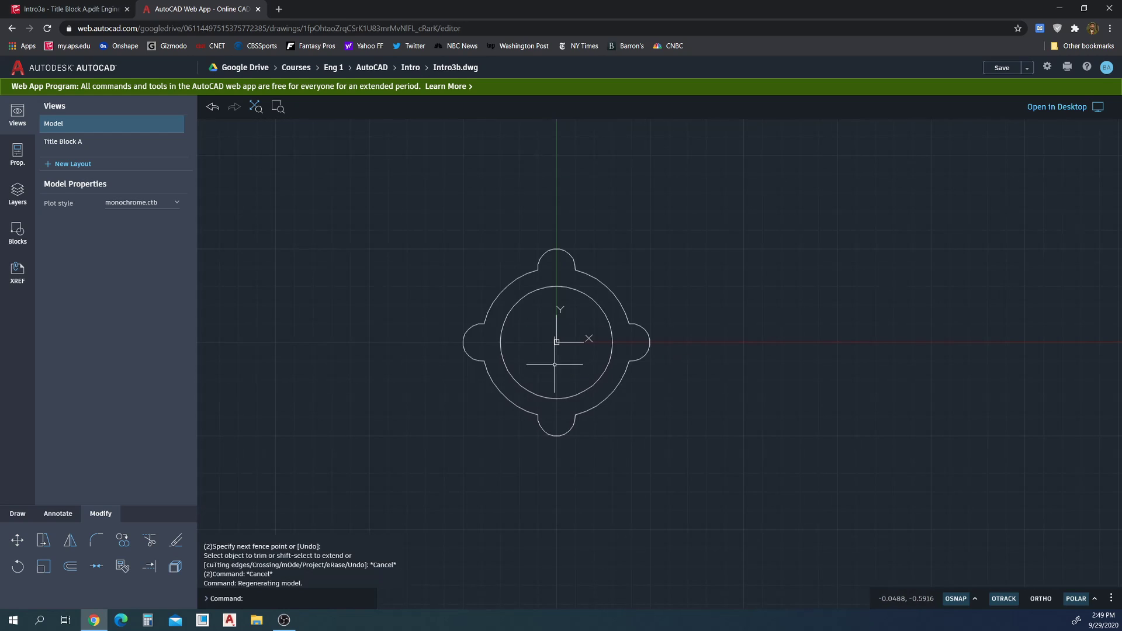
# Switch to the Title Block A layout, entering its viewport and returning to paper space
pyautogui.click(91, 142)
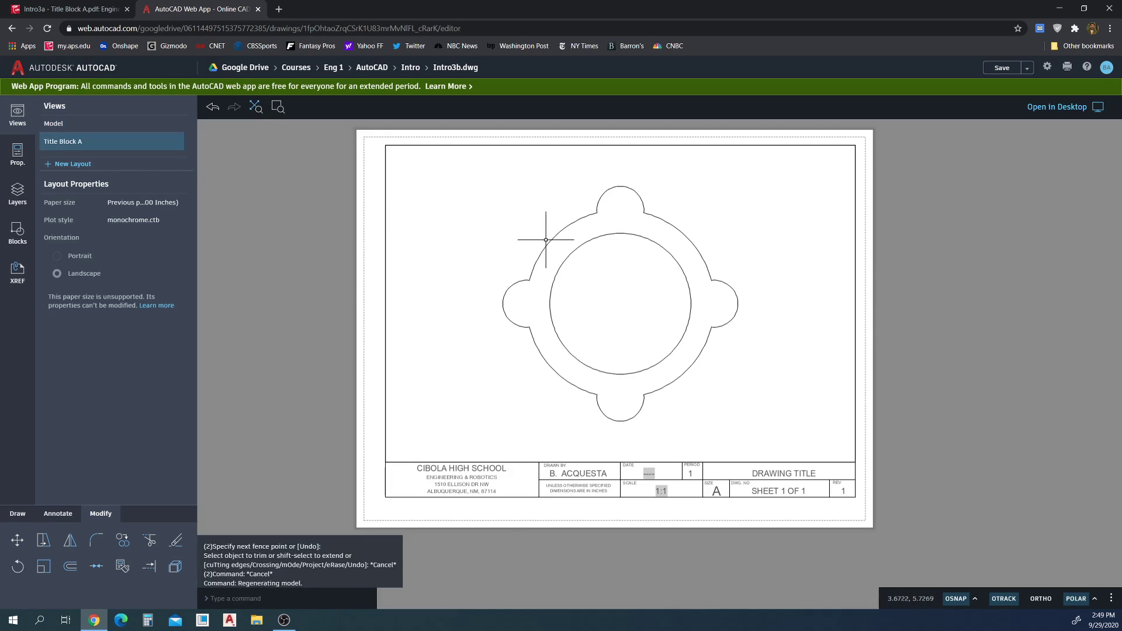
pyautogui.doubleClick(765, 228)
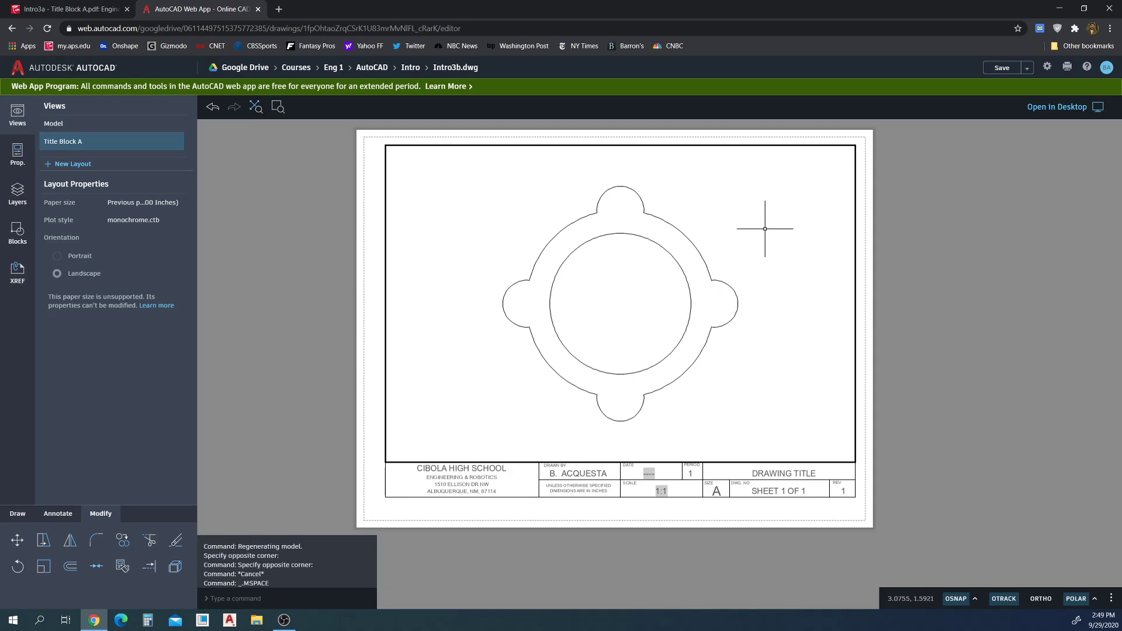
pyautogui.doubleClick(956, 283)
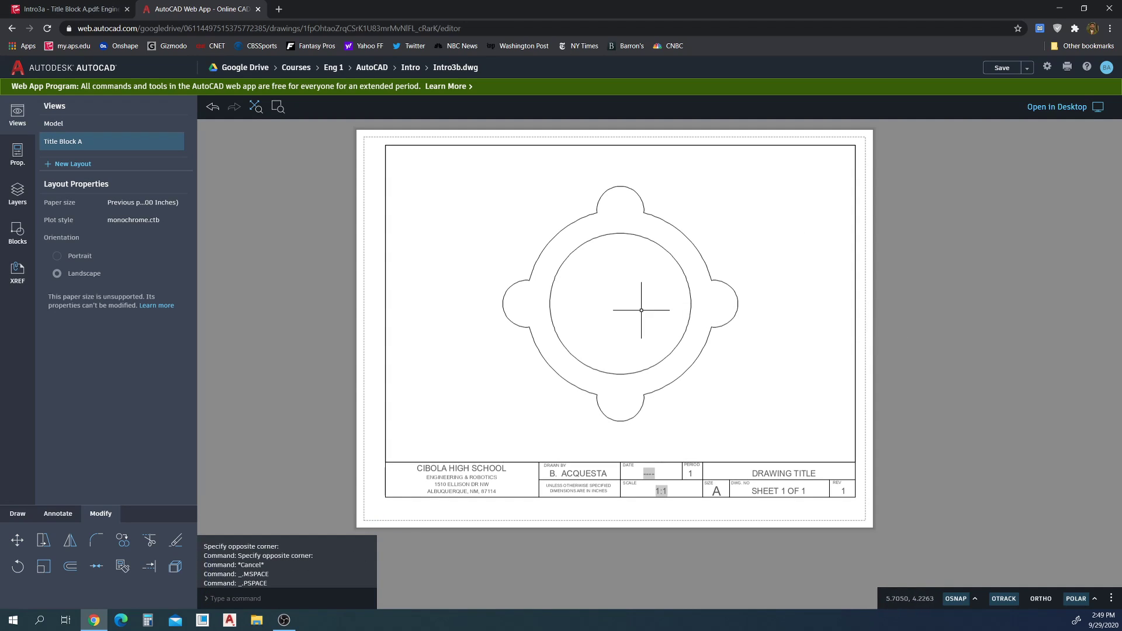
pyautogui.doubleClick(740, 265)
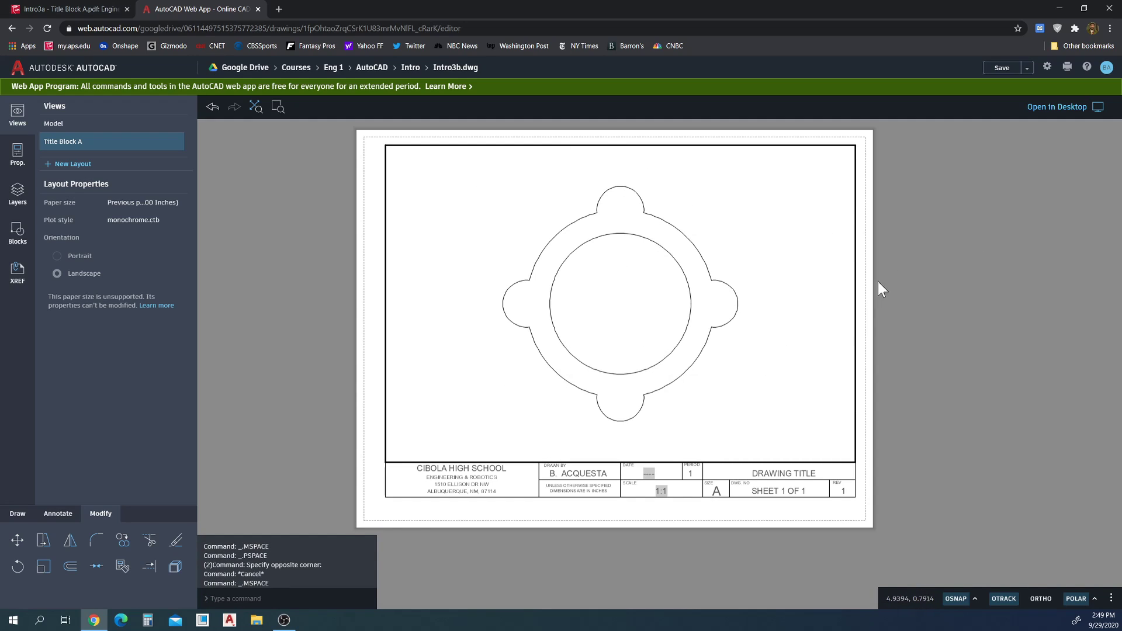
pyautogui.doubleClick(959, 278)
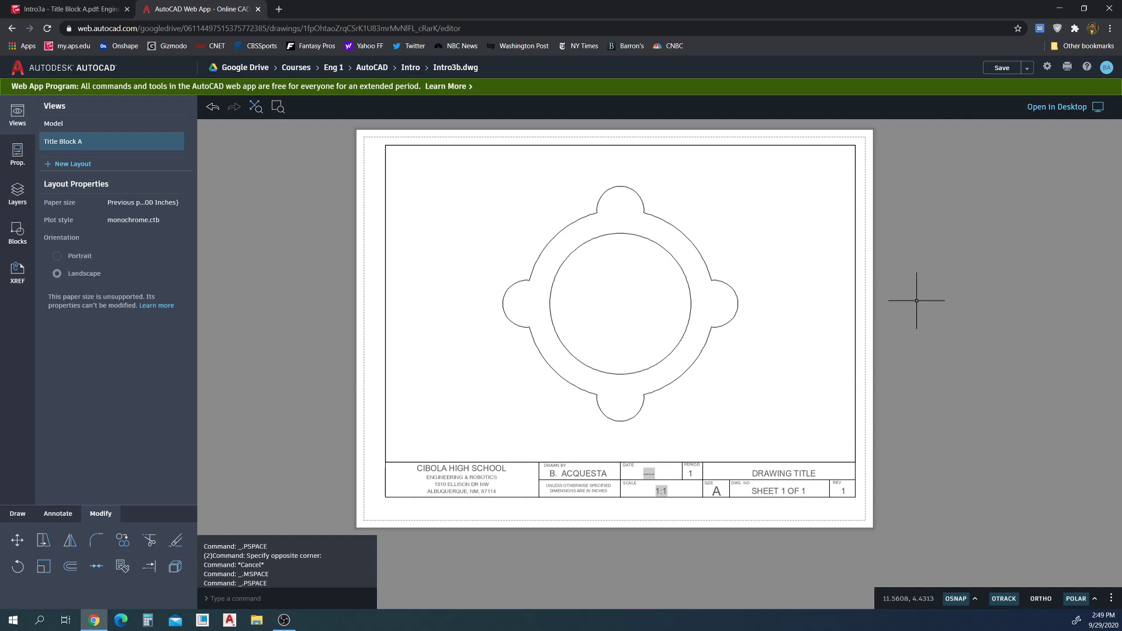
pyautogui.click(26, 160)
pyautogui.click(386, 167)
pyautogui.click(377, 170)
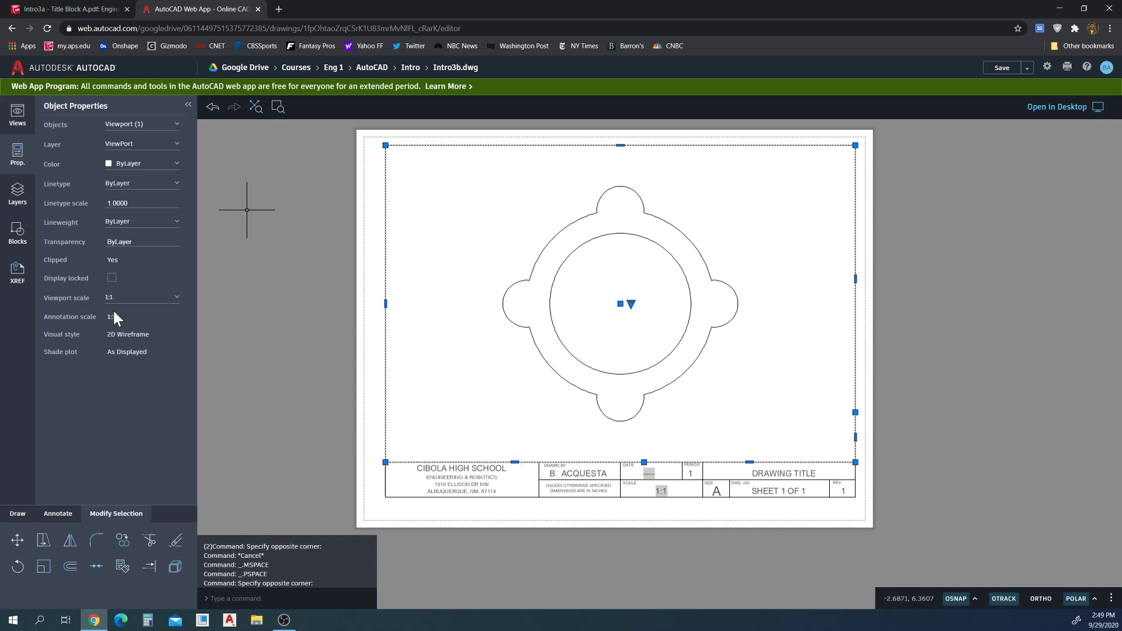
pyautogui.click(138, 304)
pyautogui.scroll(-2, 138, 331)
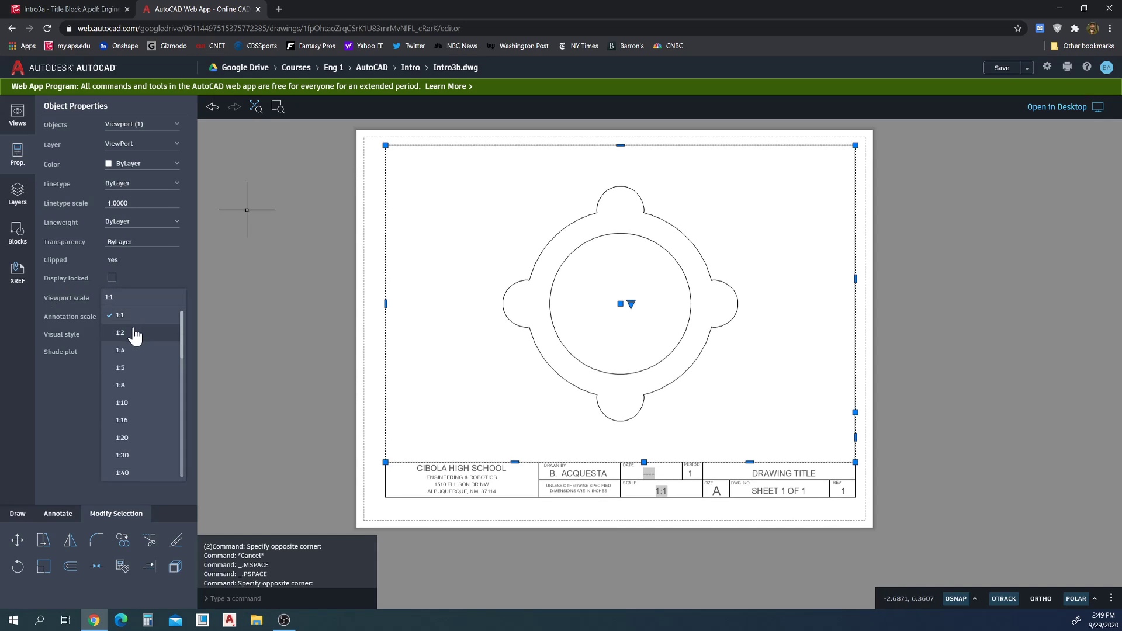
pyautogui.scroll(-2, 144, 444)
pyautogui.click(141, 432)
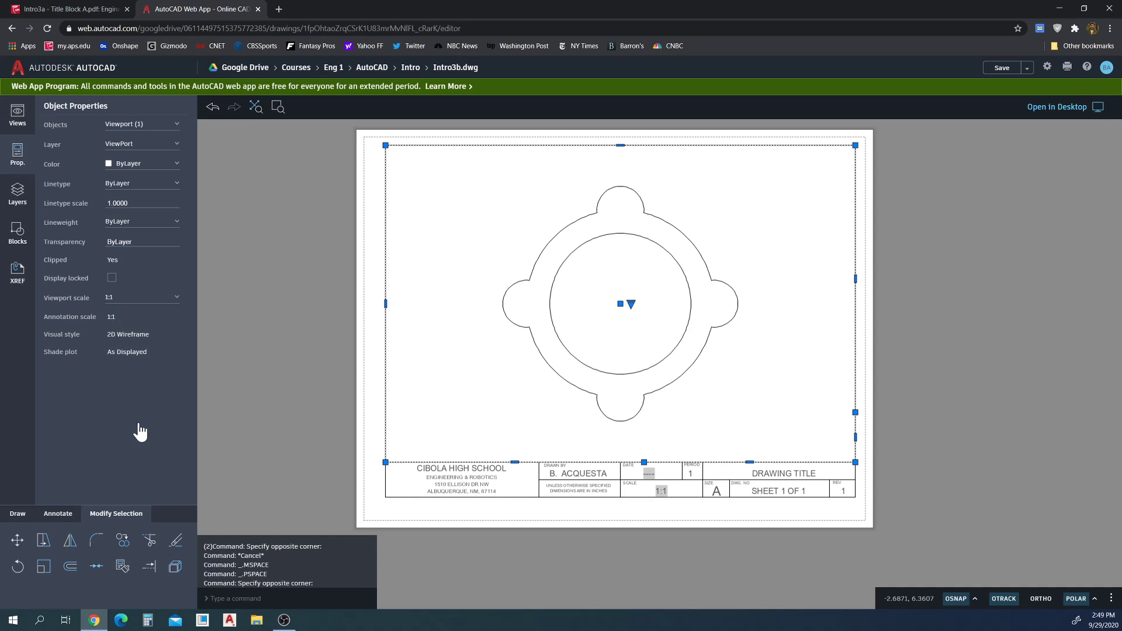
pyautogui.click(132, 300)
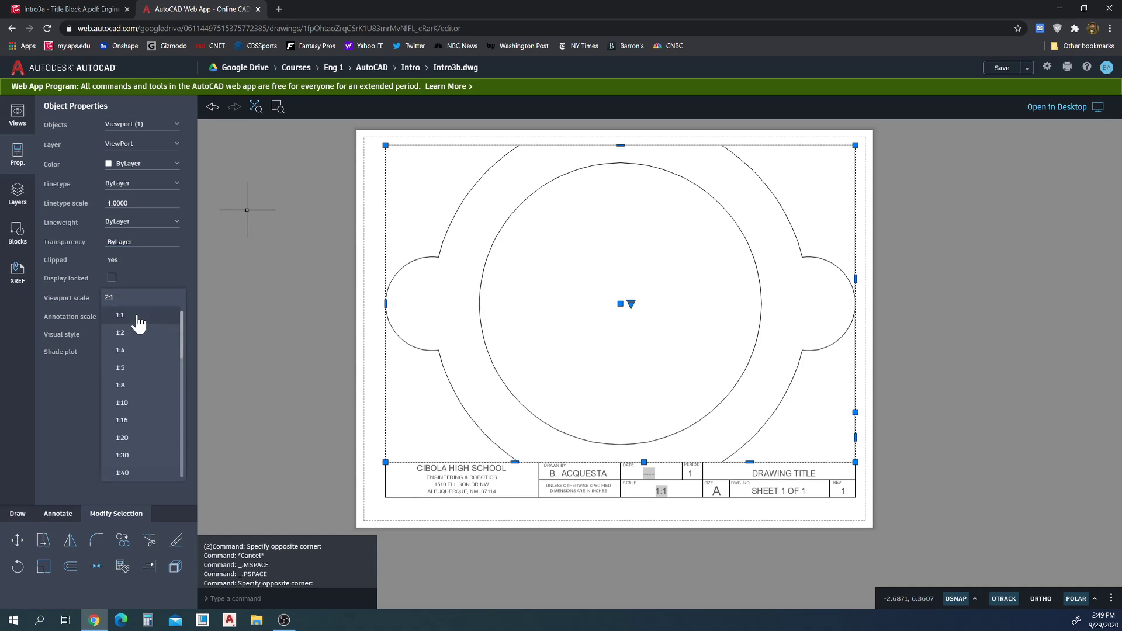
pyautogui.click(136, 317)
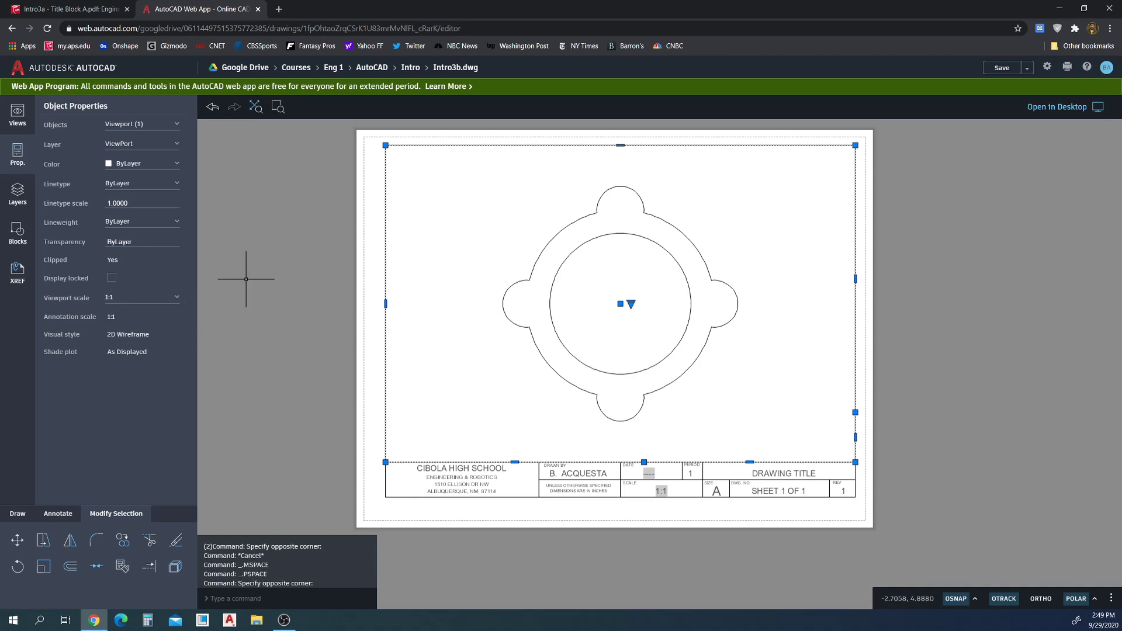
pyautogui.click(224, 284)
pyautogui.click(16, 116)
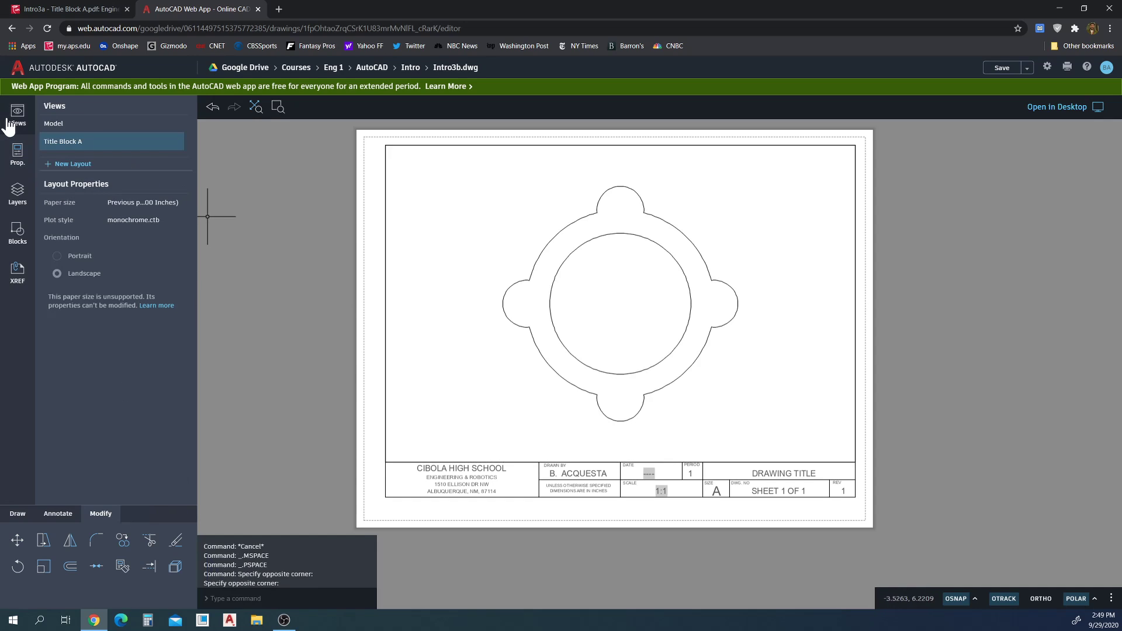
# Back in model space, dimension the inner circle as Ø3.000
pyautogui.click(71, 126)
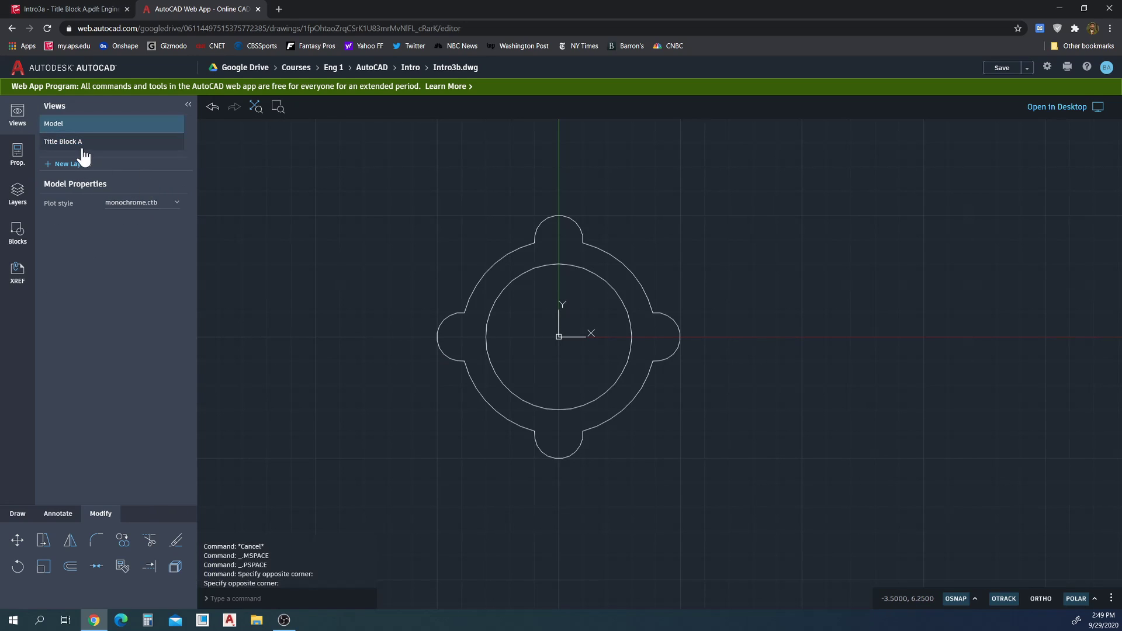
pyautogui.click(17, 154)
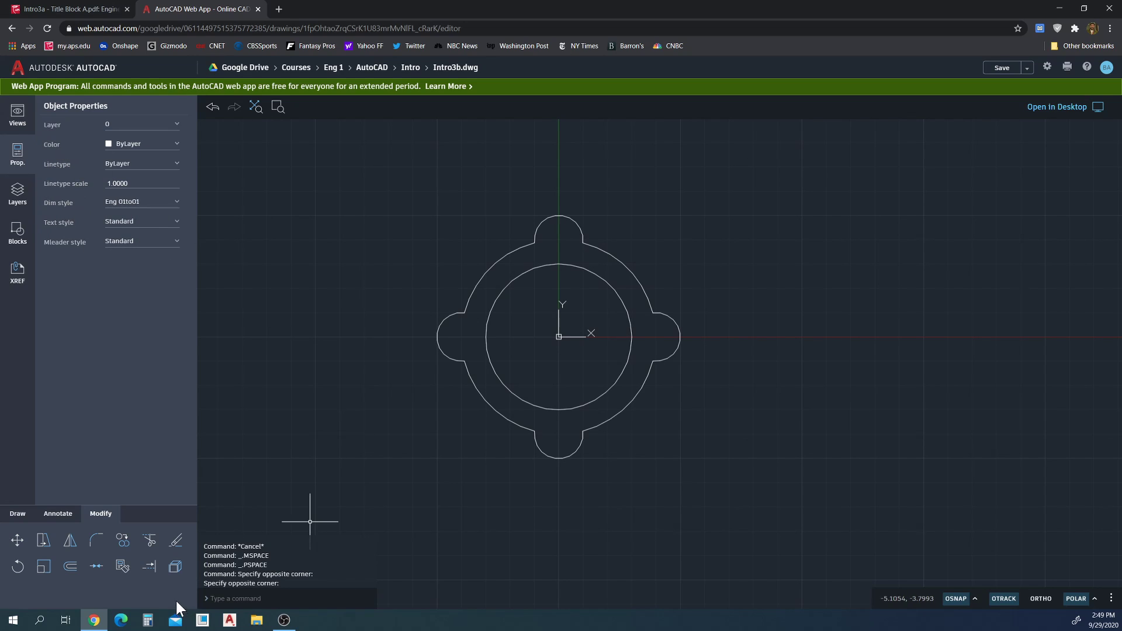
pyautogui.click(61, 514)
pyautogui.click(70, 539)
pyautogui.scroll(4, 535, 358)
pyautogui.scroll(3, 538, 358)
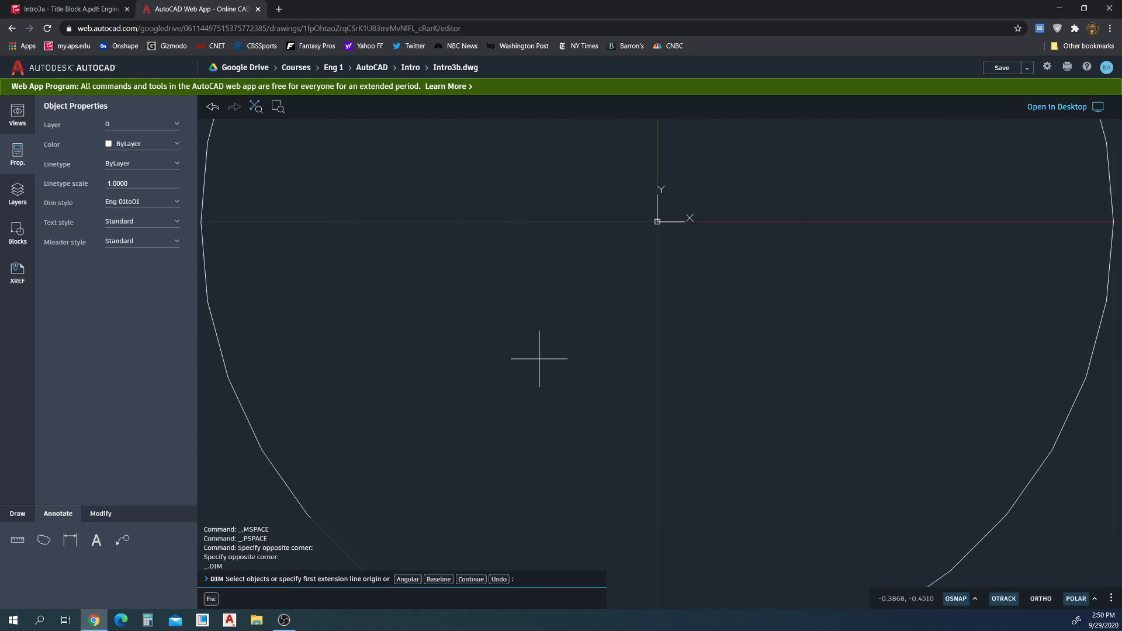
pyautogui.scroll(-3, 602, 324)
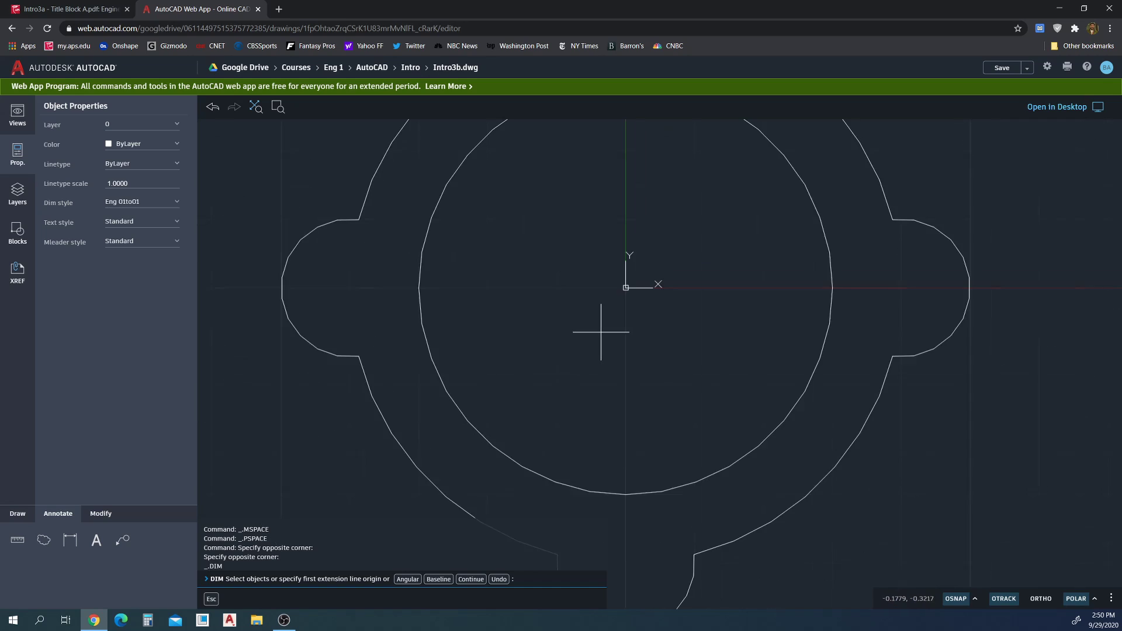
pyautogui.moveTo(612, 310)
pyautogui.mouseDown(button='middle')
pyautogui.moveTo(621, 313)
pyautogui.moveTo(613, 347)
pyautogui.mouseUp(button='middle')
pyautogui.click(709, 264)
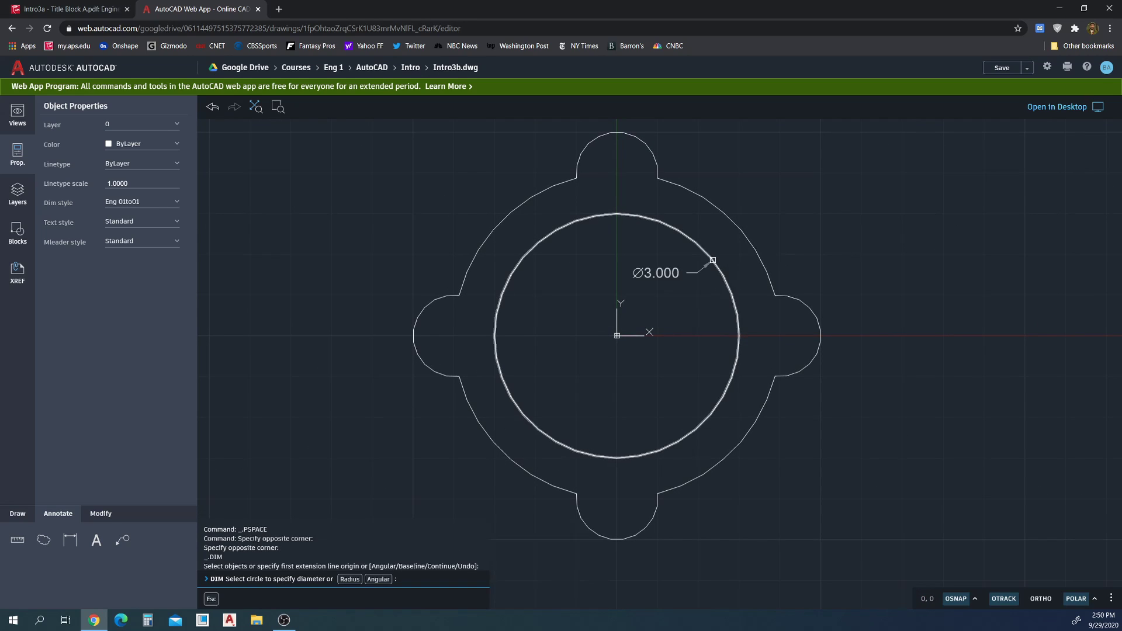
pyautogui.click(794, 226)
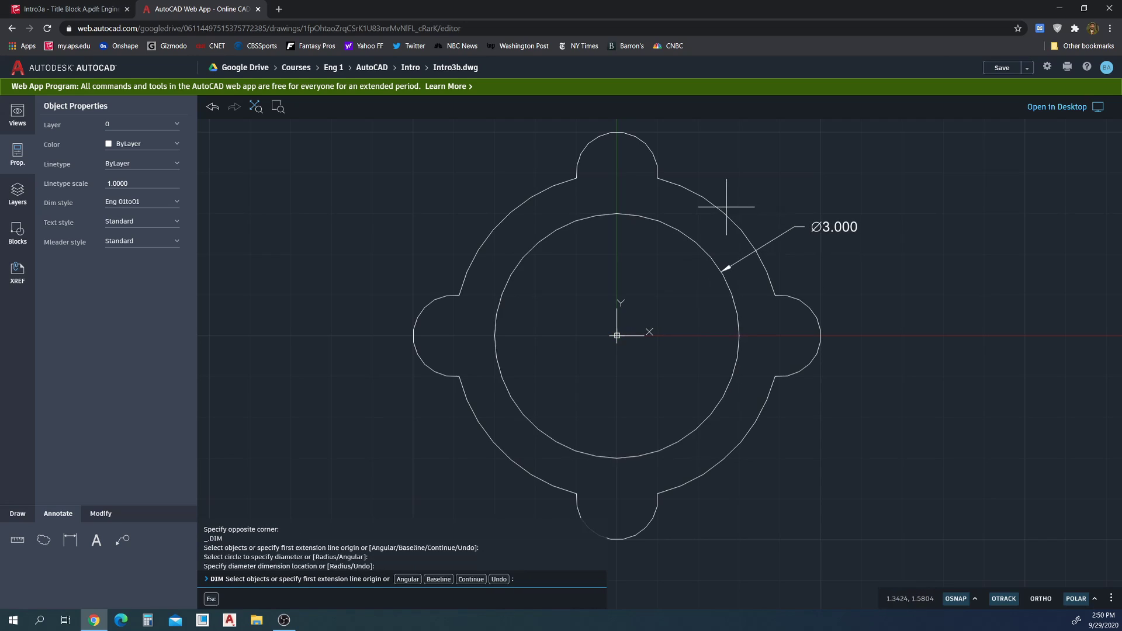
pyautogui.press('Escape')
pyautogui.press('Return')
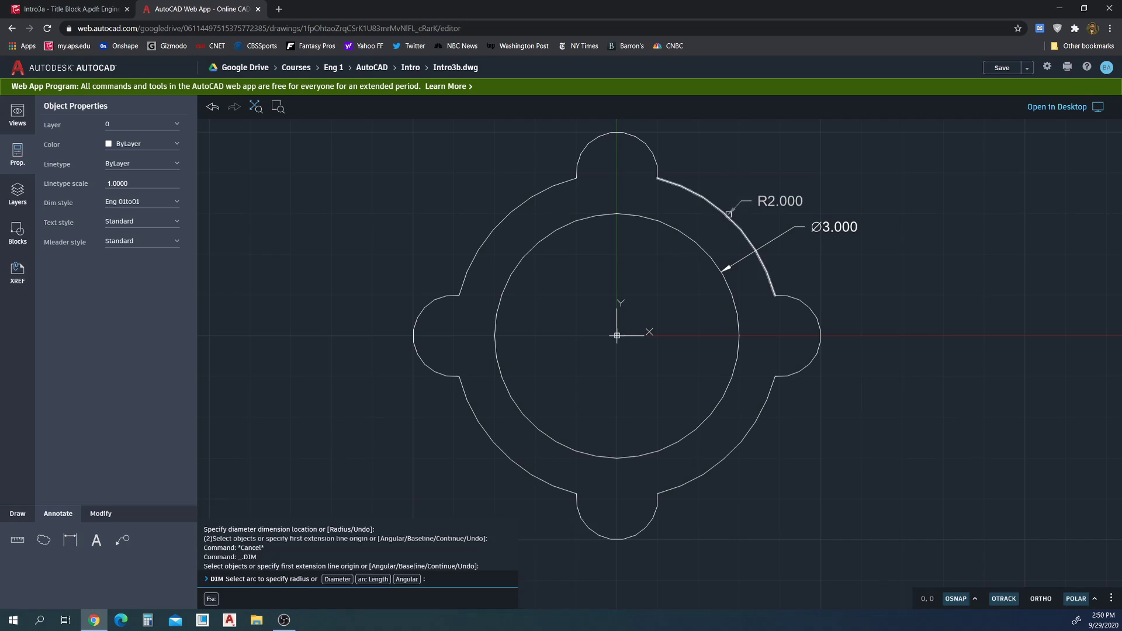
# Add an R2.000 dimension on the outer arc and R.500 on the right lobe
pyautogui.click(725, 210)
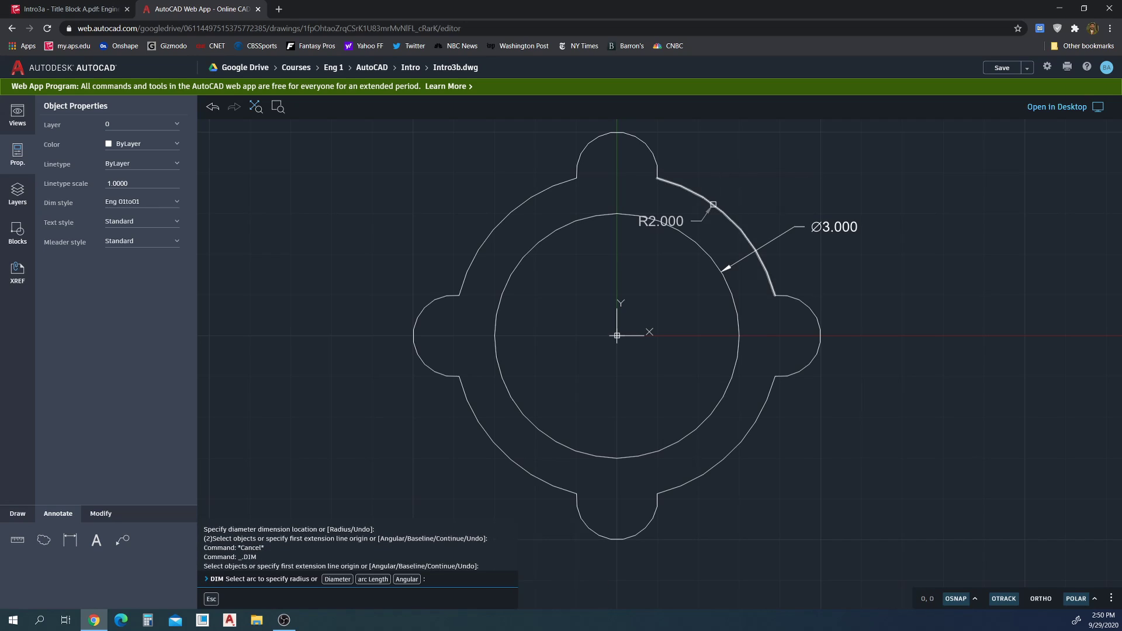
pyautogui.click(805, 159)
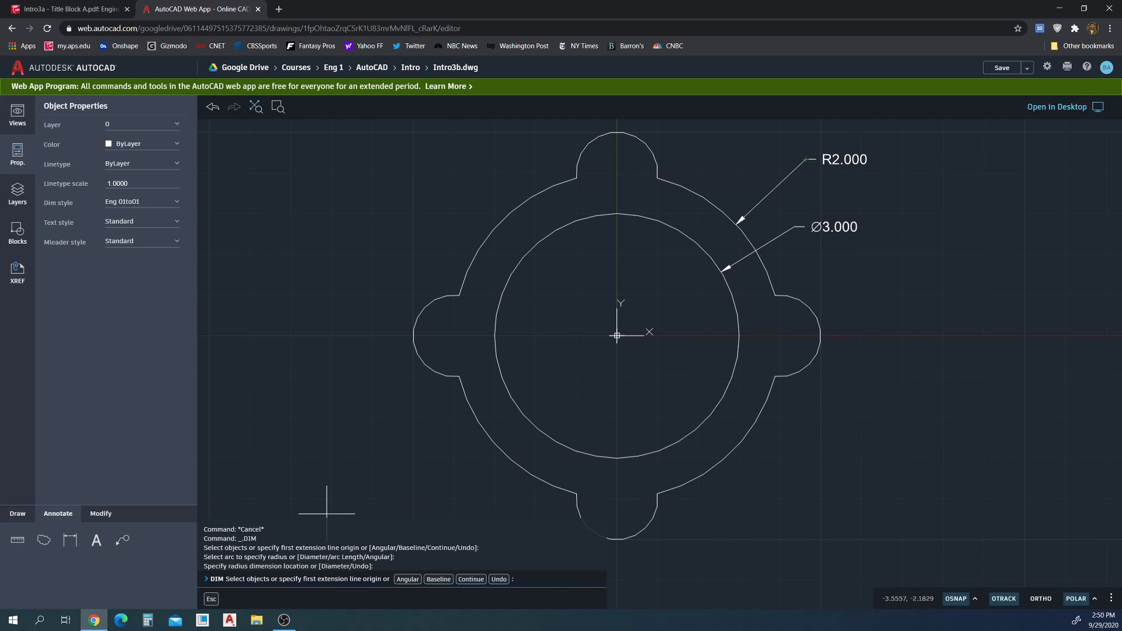
pyautogui.click(75, 539)
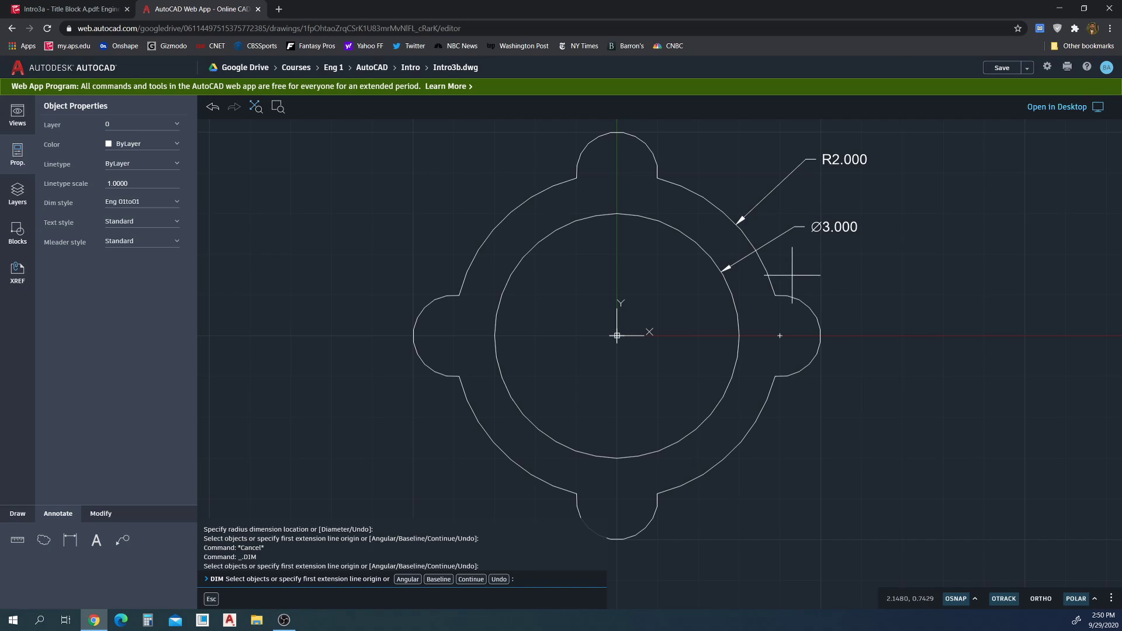
pyautogui.click(807, 298)
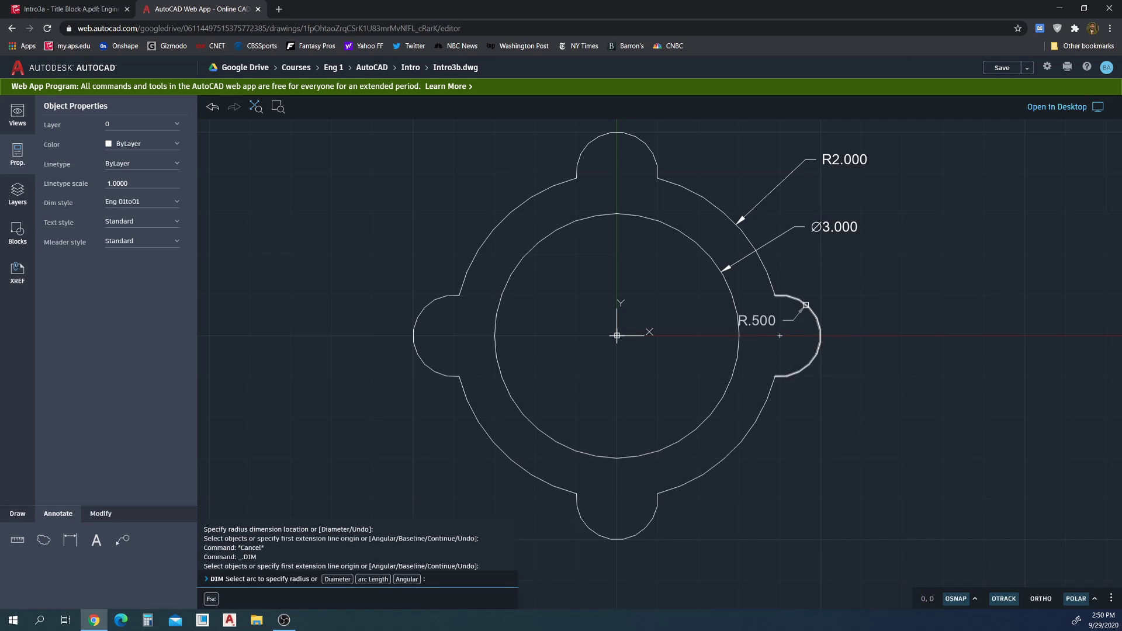
pyautogui.click(847, 283)
pyautogui.press('Escape')
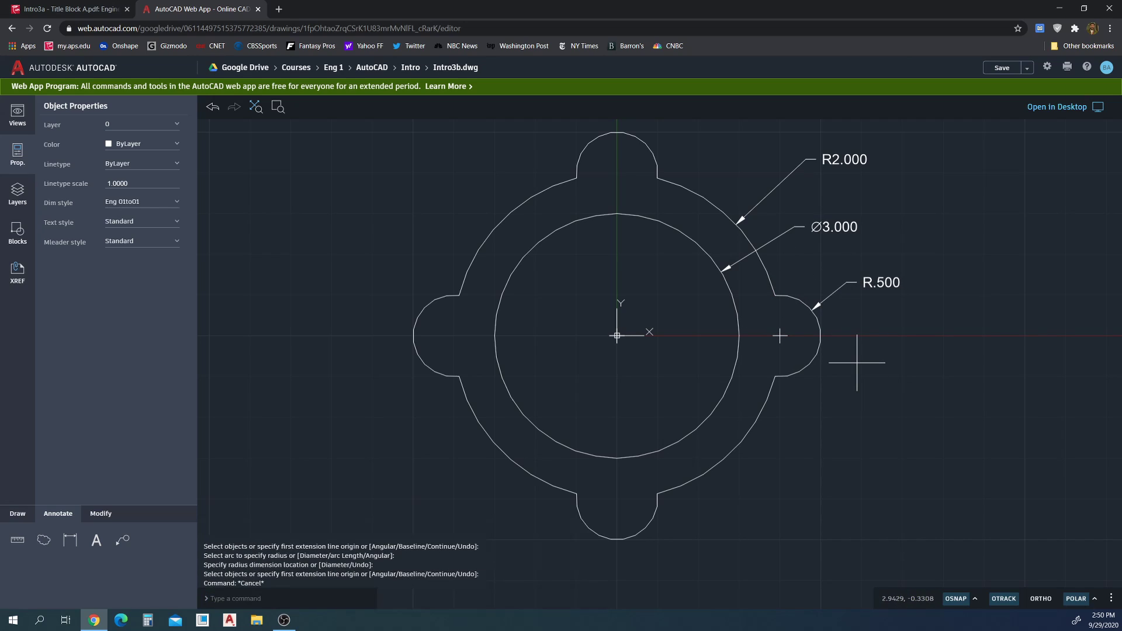
pyautogui.click(877, 274)
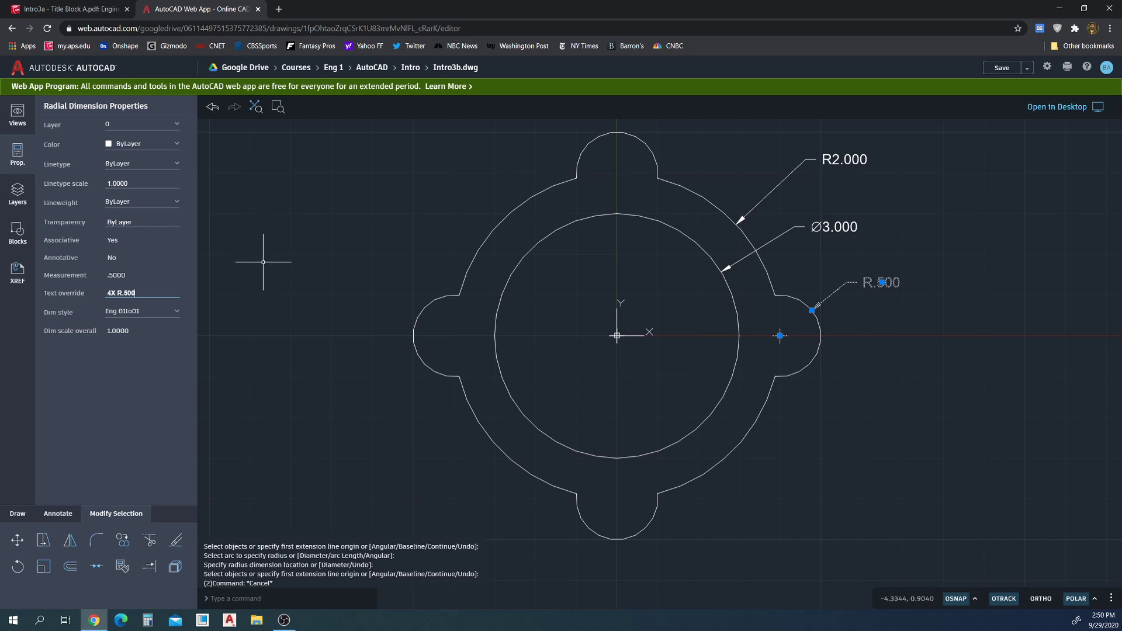
# Apply the 4X R.500 text override to the lobe radius dimension and deselect it
pyautogui.press('Return')
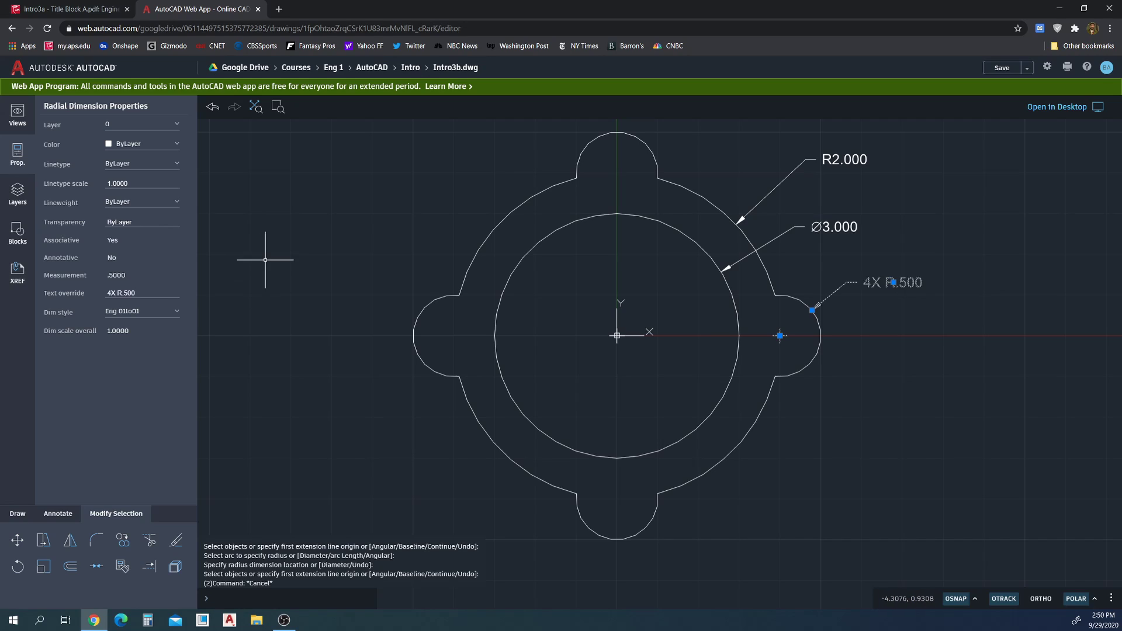
pyautogui.click(281, 250)
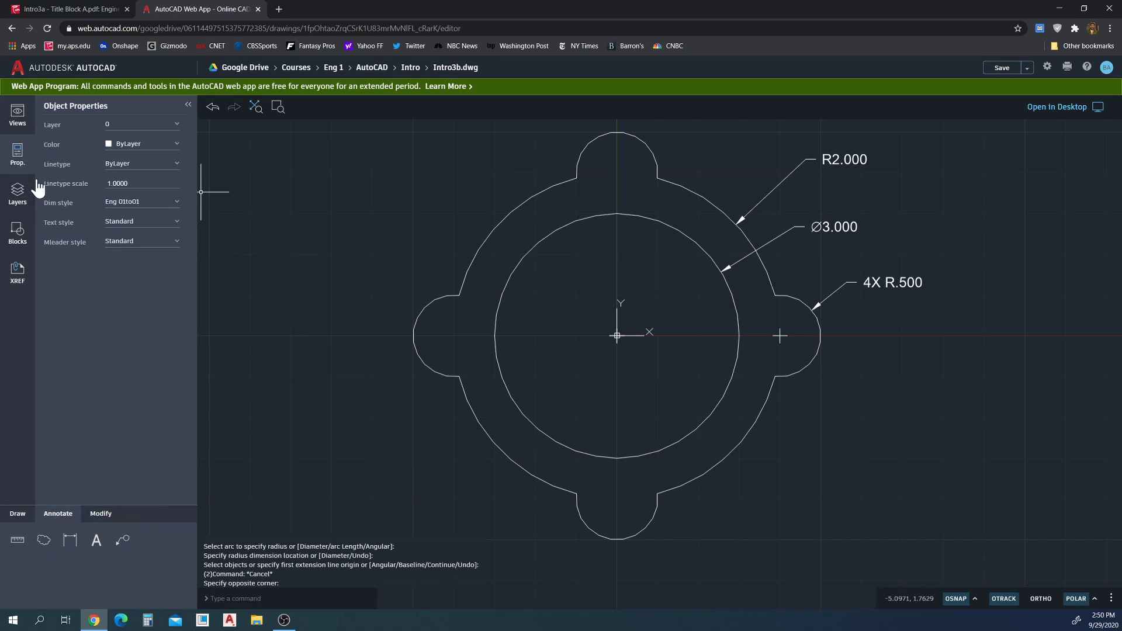
# Make Center Lines the current layer and draw a horizontal line between the left and right lobes
pyautogui.click(15, 200)
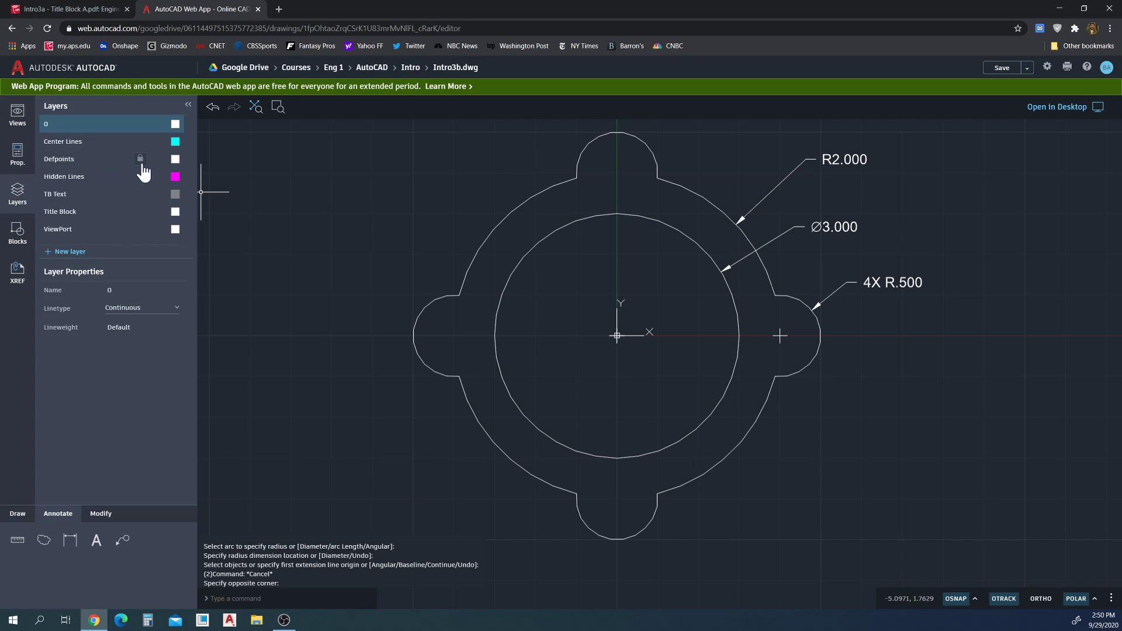
pyautogui.click(94, 141)
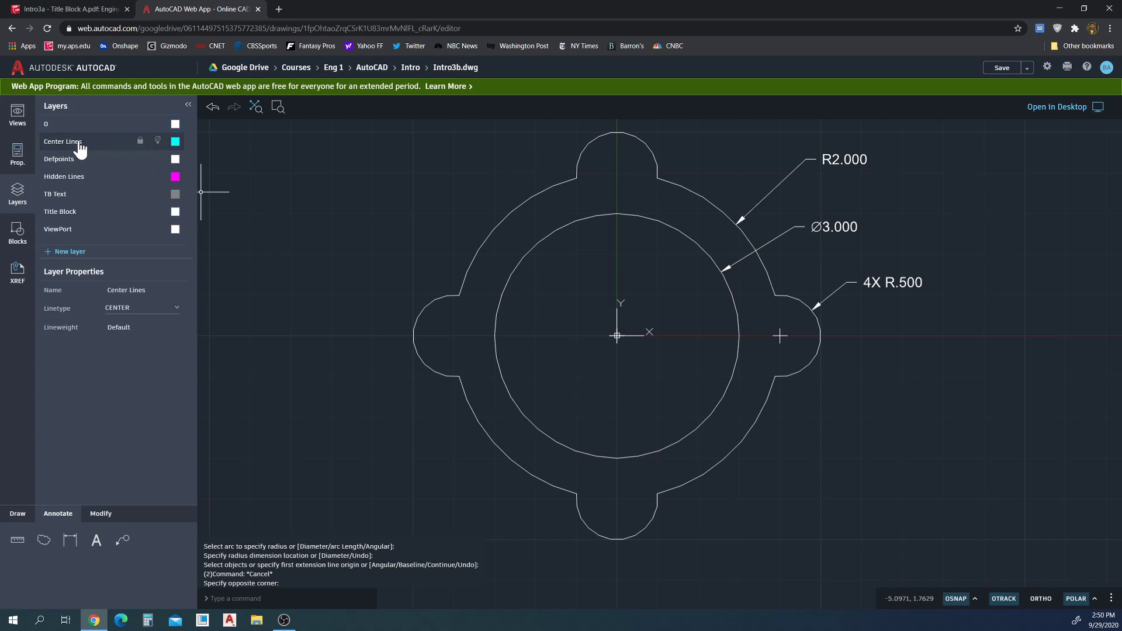
pyautogui.click(23, 516)
pyautogui.click(149, 540)
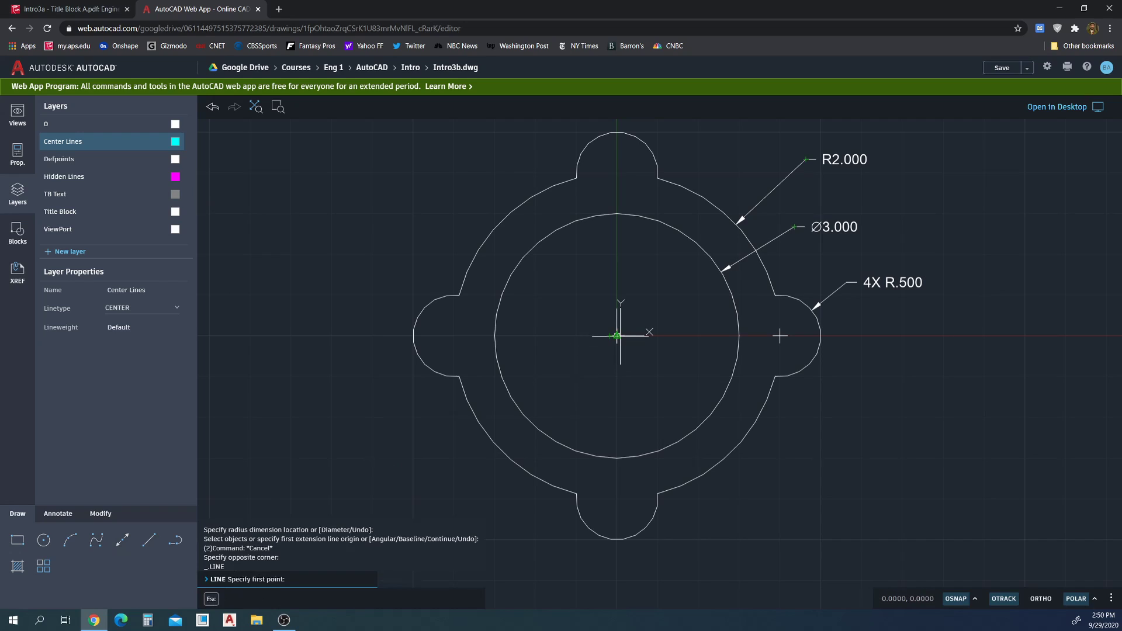
pyautogui.click(413, 336)
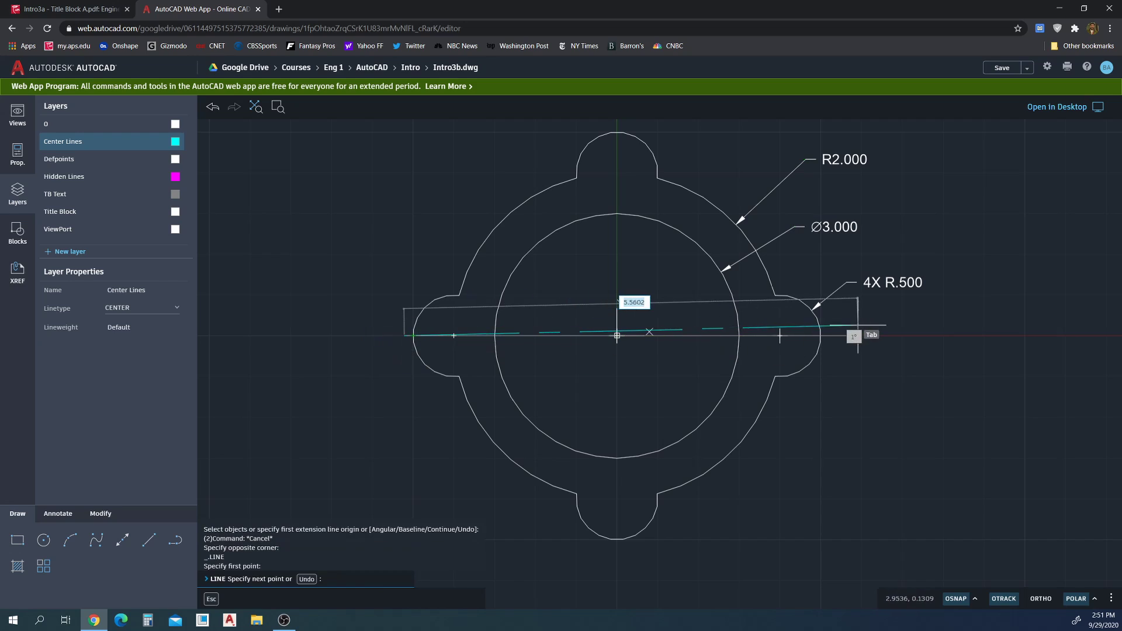
pyautogui.click(821, 335)
pyautogui.press('Escape')
pyautogui.press('Escape')
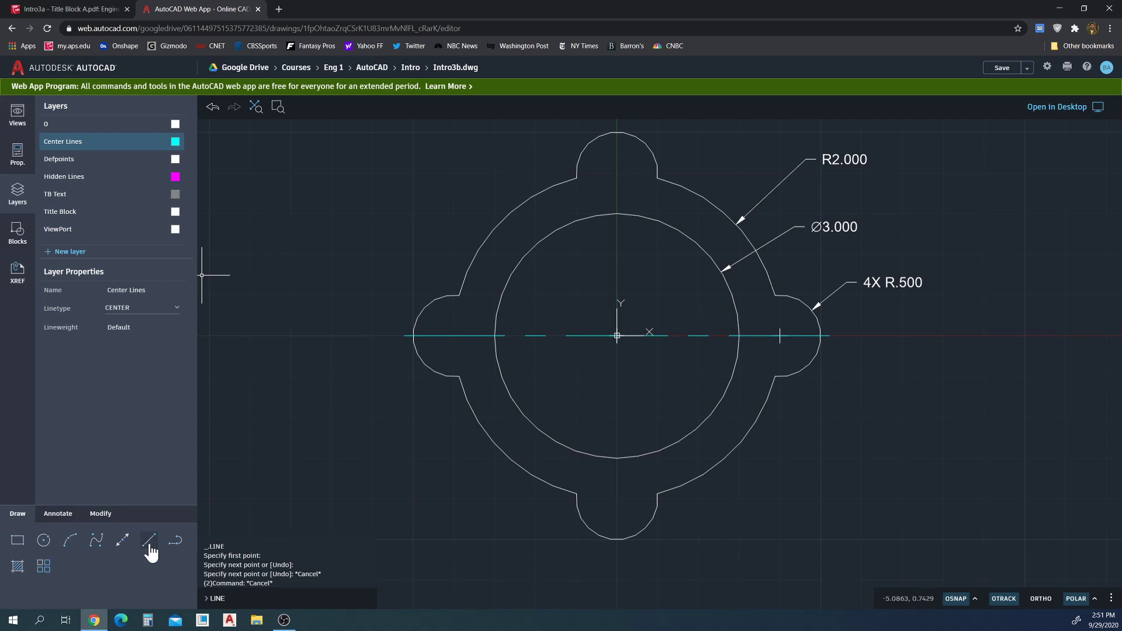
# Draw a vertical center line from the top lobe to the bottom lobe
pyautogui.click(149, 545)
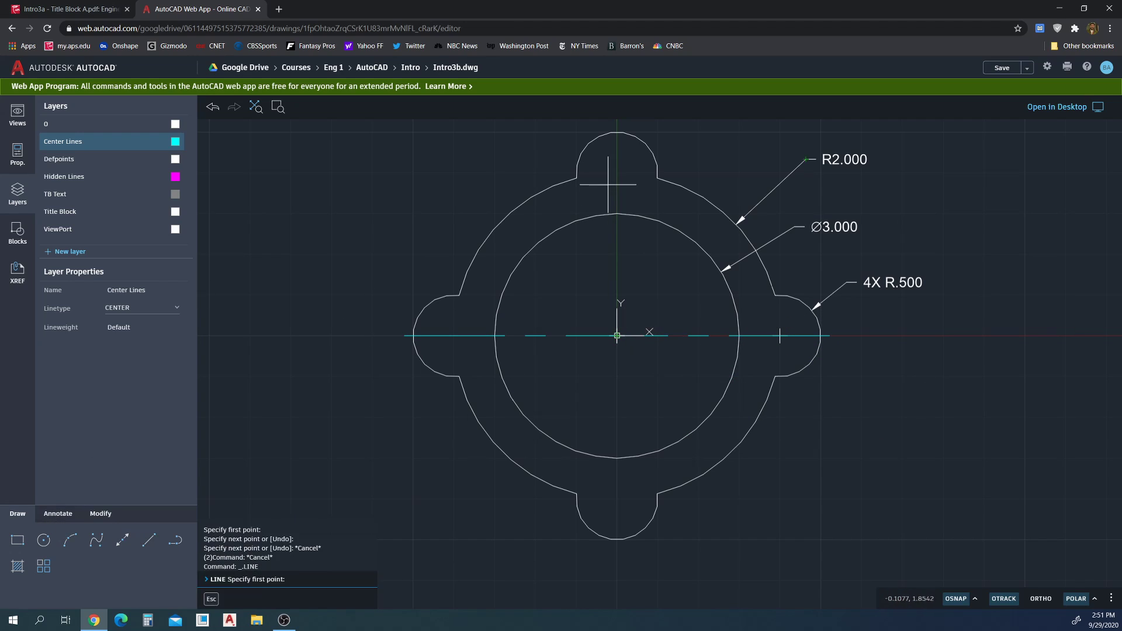
pyautogui.click(617, 125)
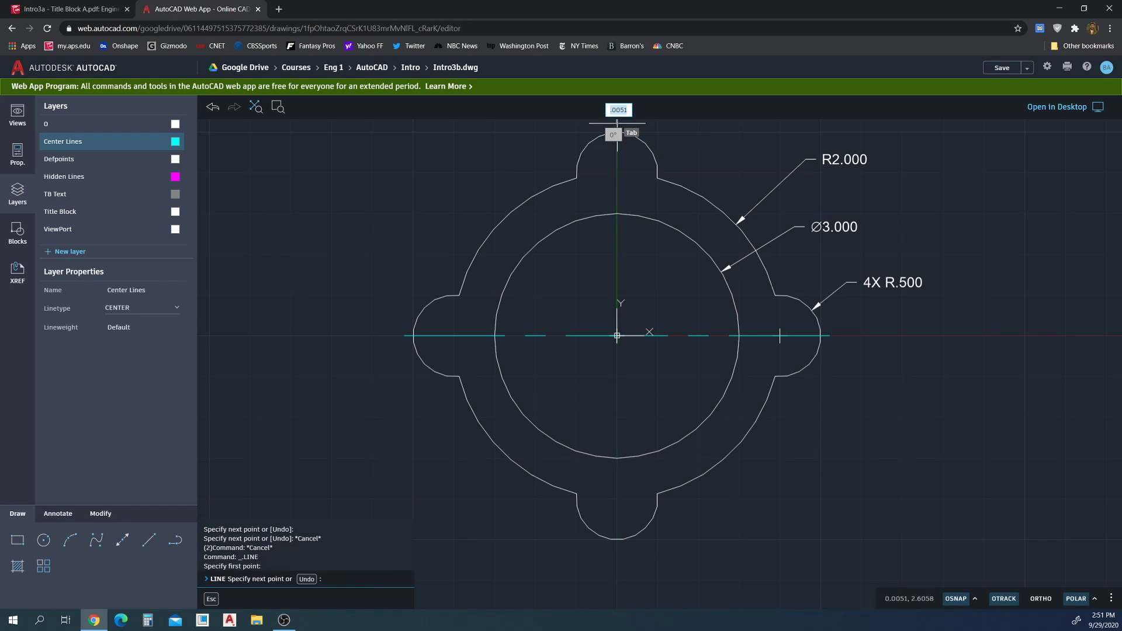
pyautogui.click(617, 547)
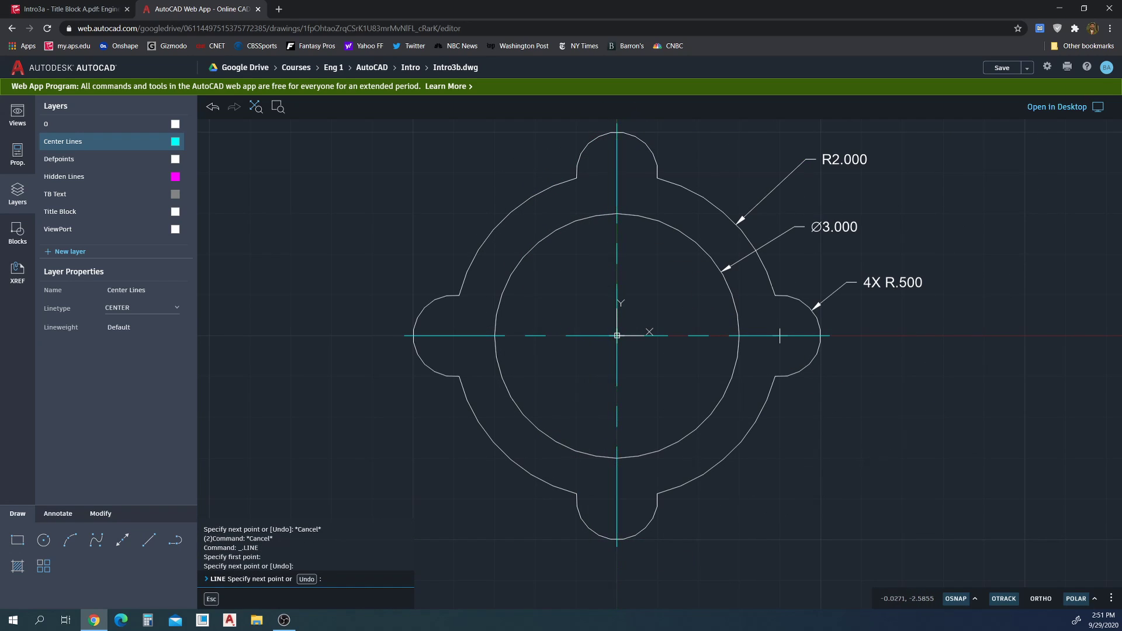
pyautogui.press('Escape')
pyautogui.press('Escape')
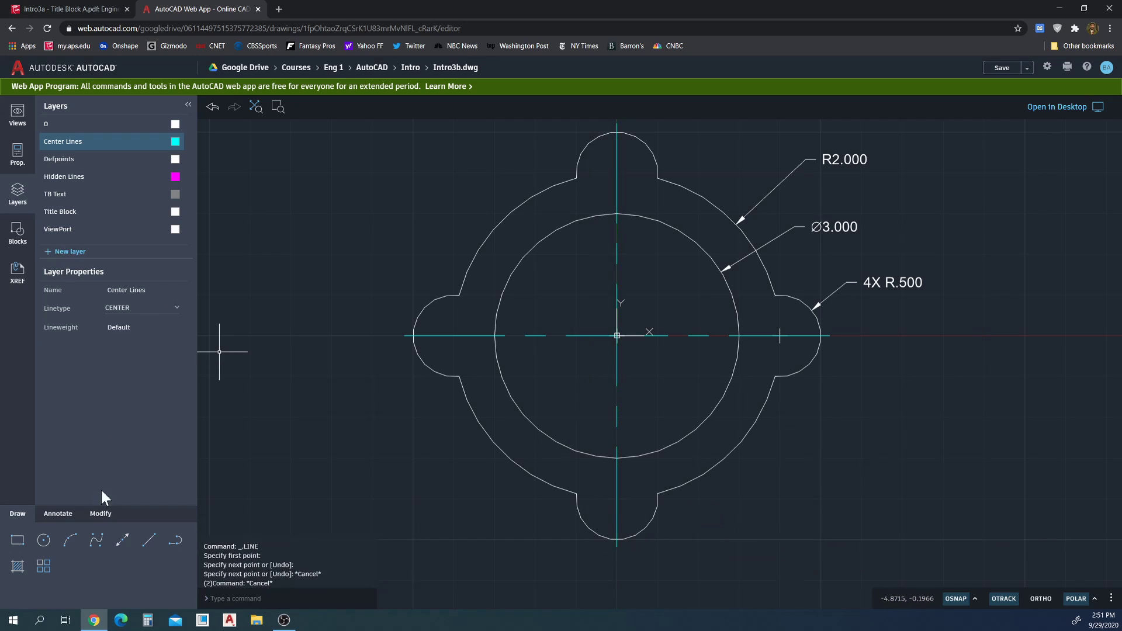
pyautogui.click(18, 115)
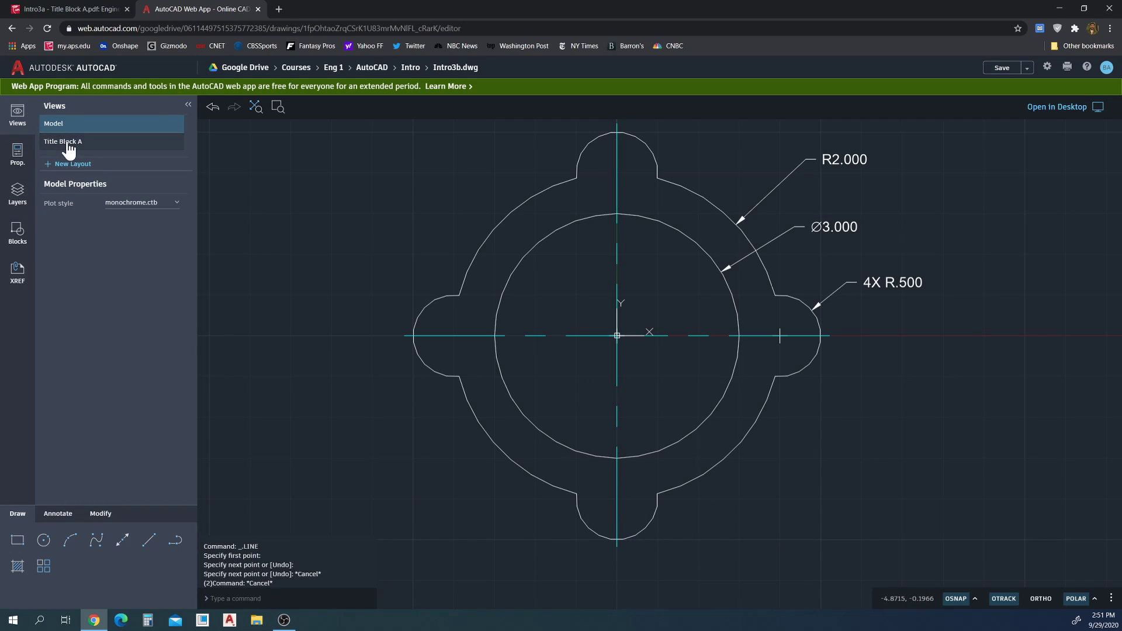
# Change the Title Block A drawing title to INTRO 3 and save Intro3b.dwg
pyautogui.click(69, 143)
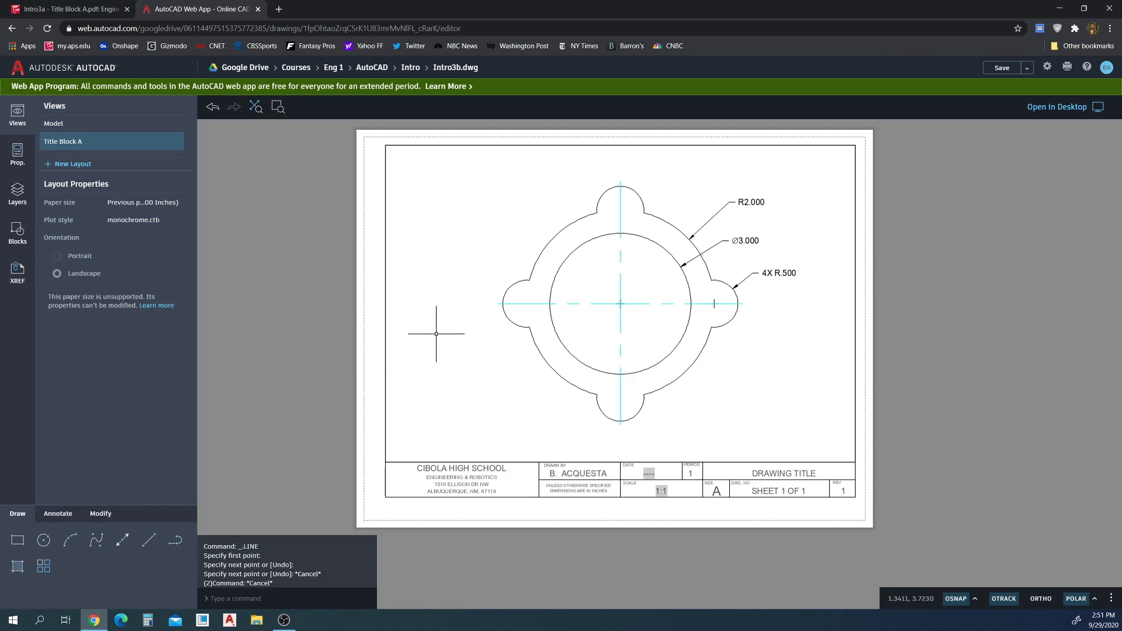
pyautogui.doubleClick(786, 474)
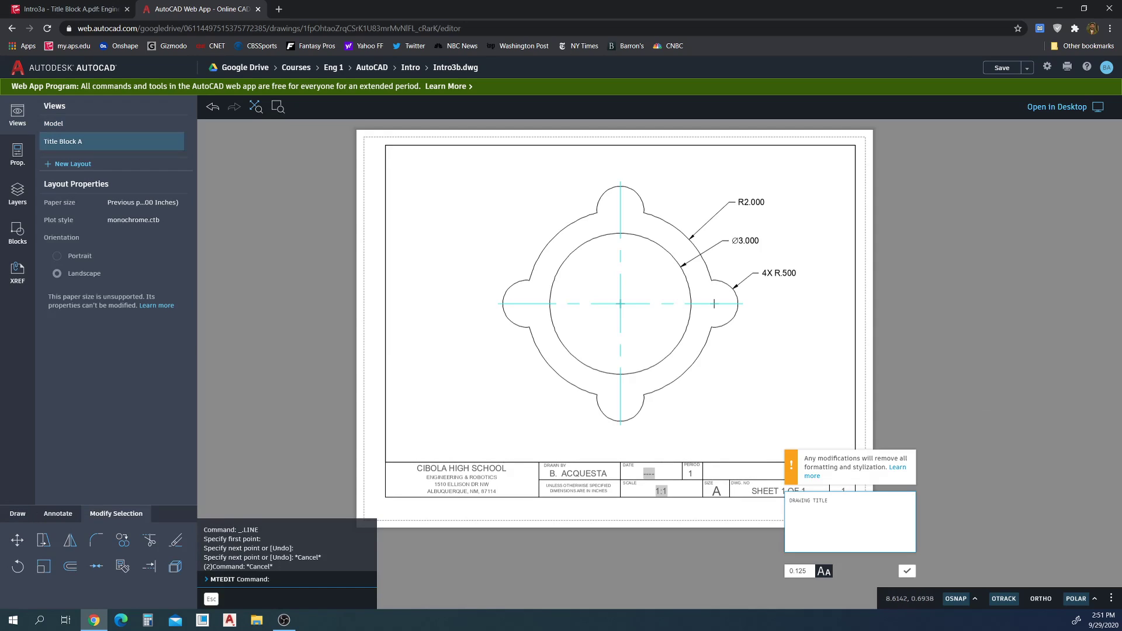
pyautogui.write('INTRO 3')
pyautogui.click(907, 571)
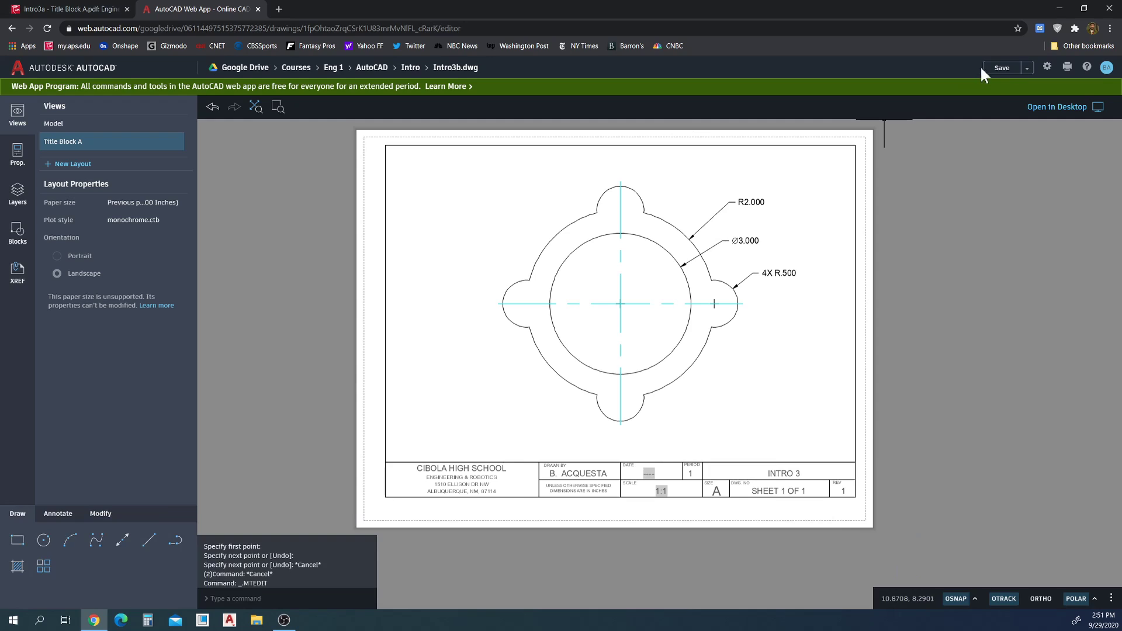
pyautogui.click(1002, 70)
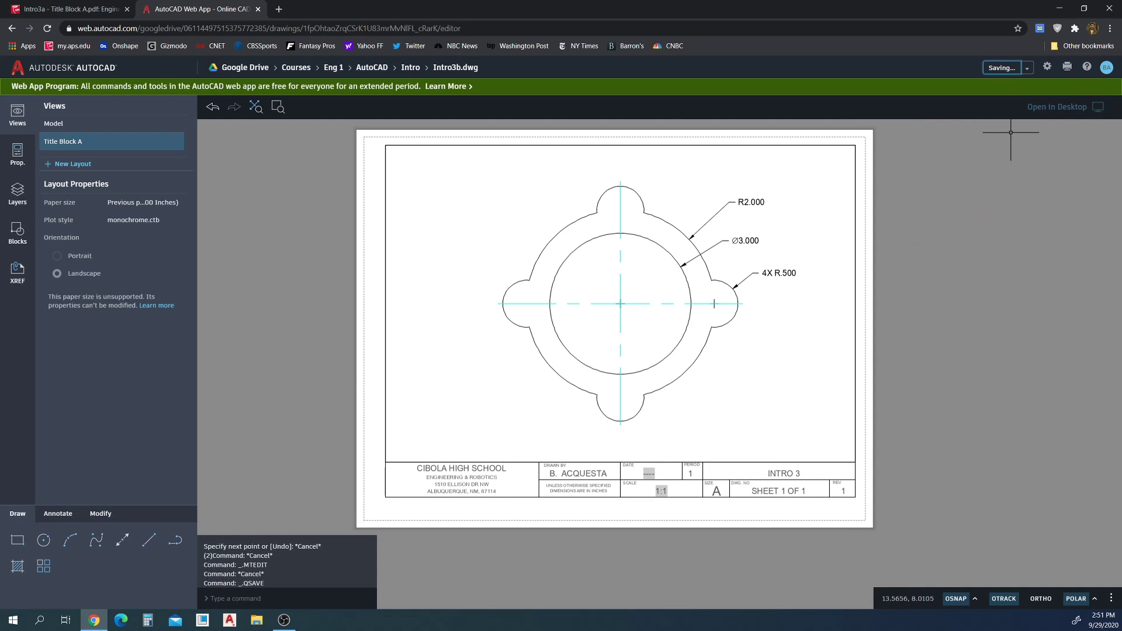
# Plot the layout to PDF and download Intro3b - Title Block A.pdf
pyautogui.click(1067, 68)
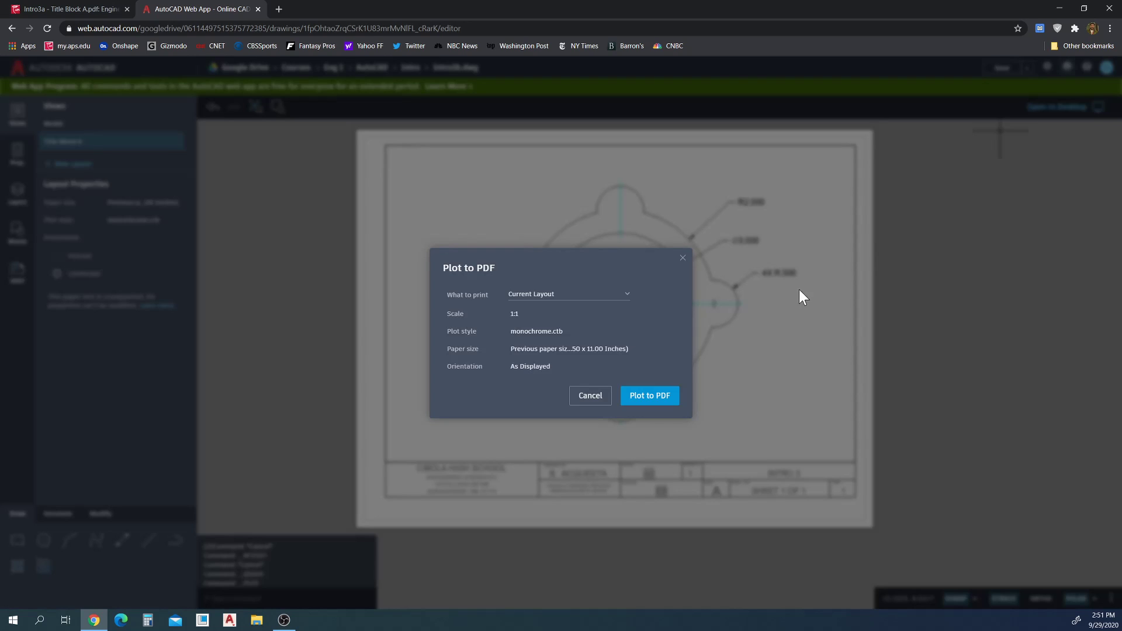
pyautogui.click(649, 397)
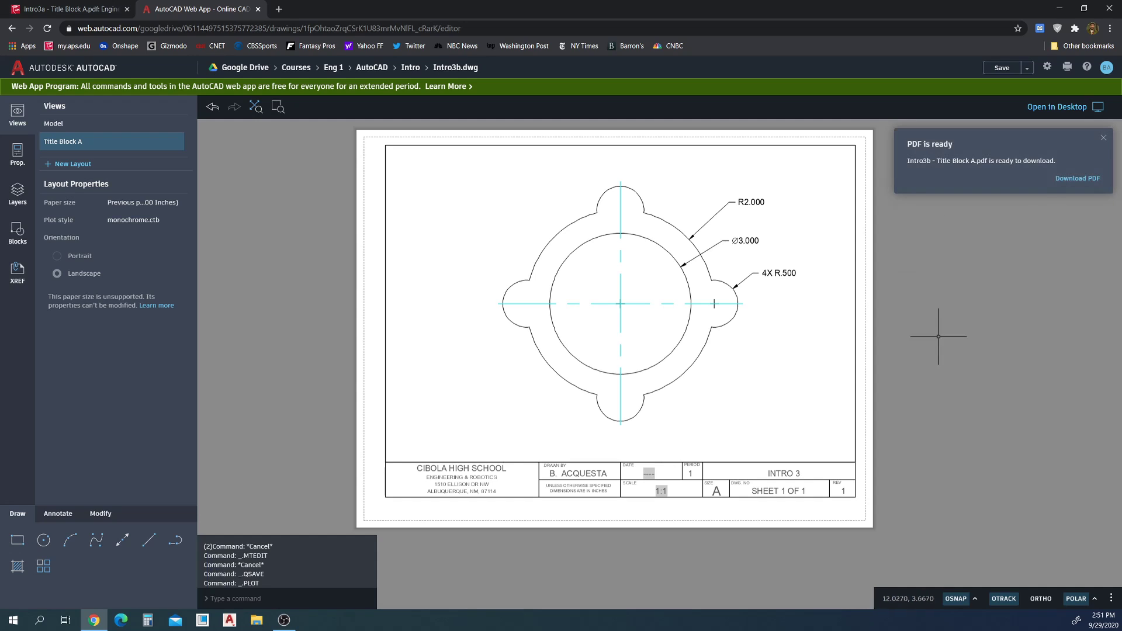
pyautogui.click(1067, 178)
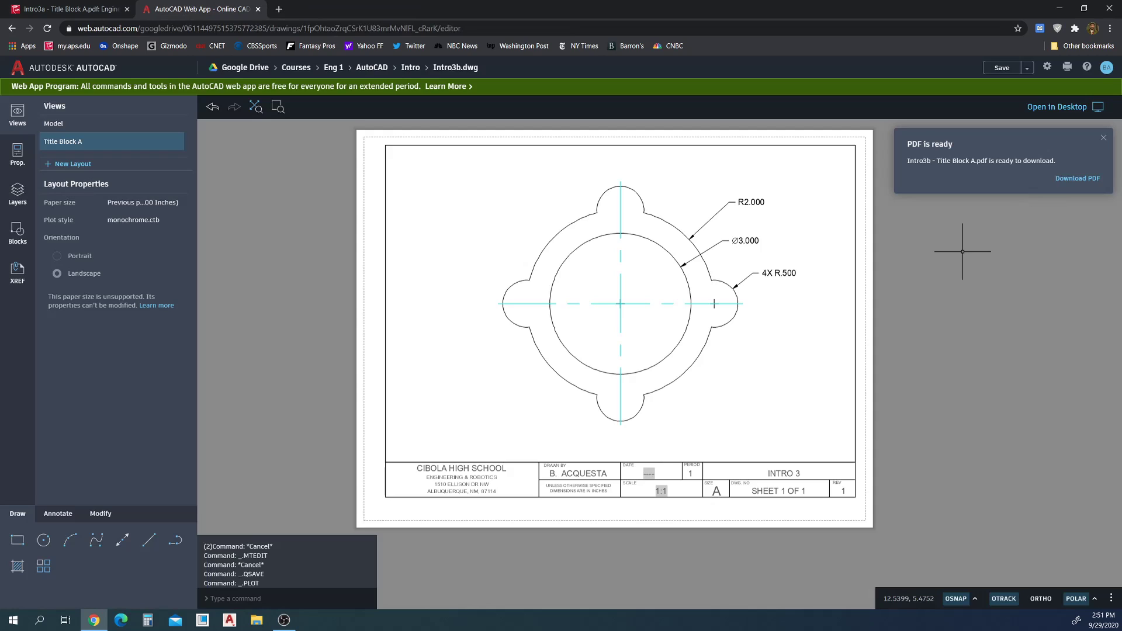